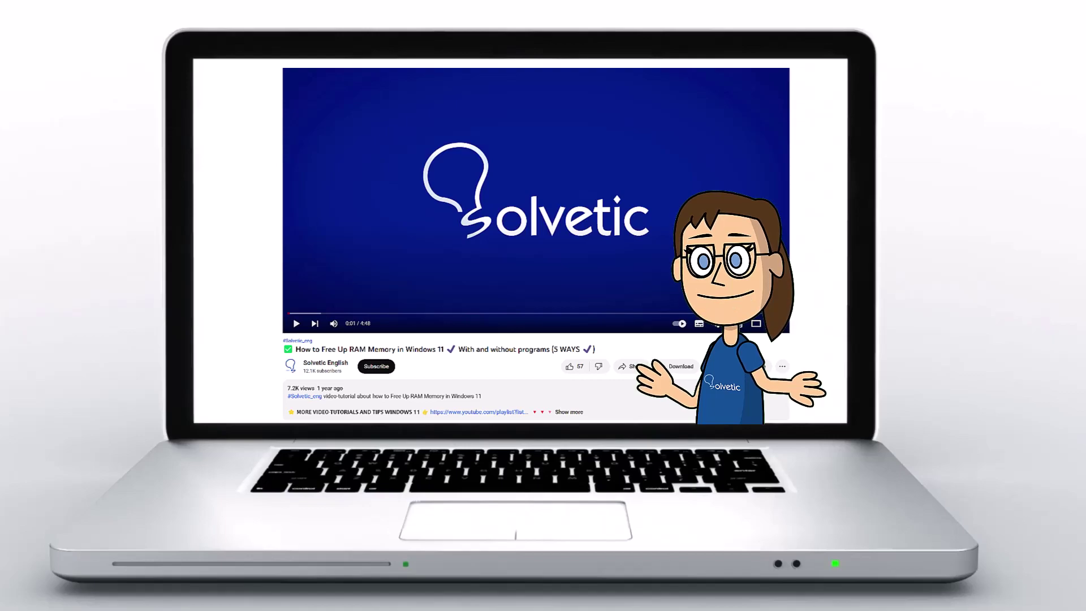
- Expand the intro video's full description and scroll down through it
left_click(576, 414)
scroll(536, 243, "down", 2)
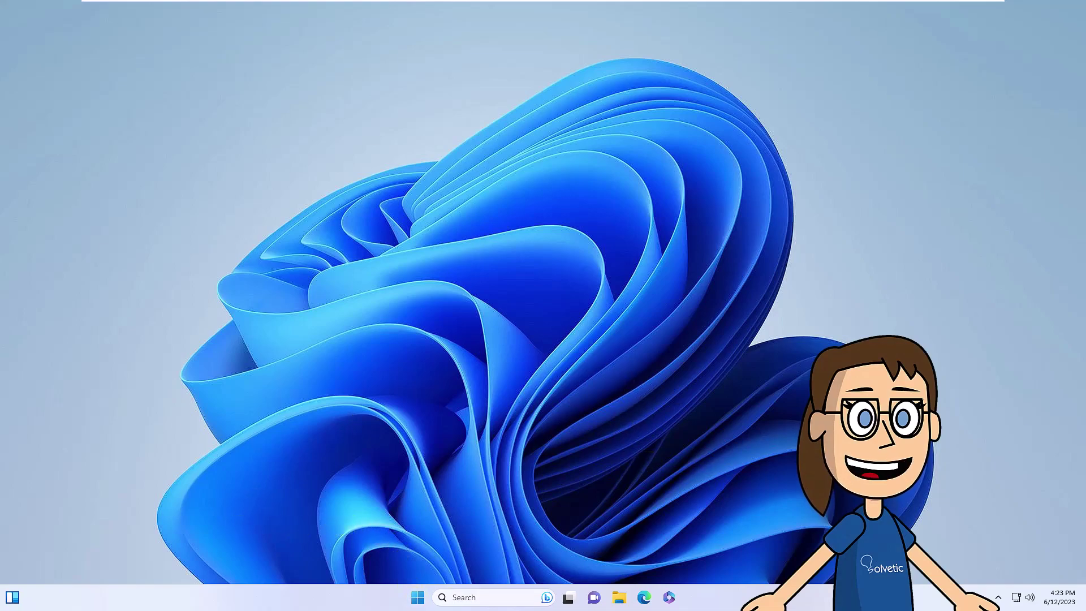
- Open Device Manager and choose Update driver for VMware SVGA 3D under Display adapters
right_click(418, 601)
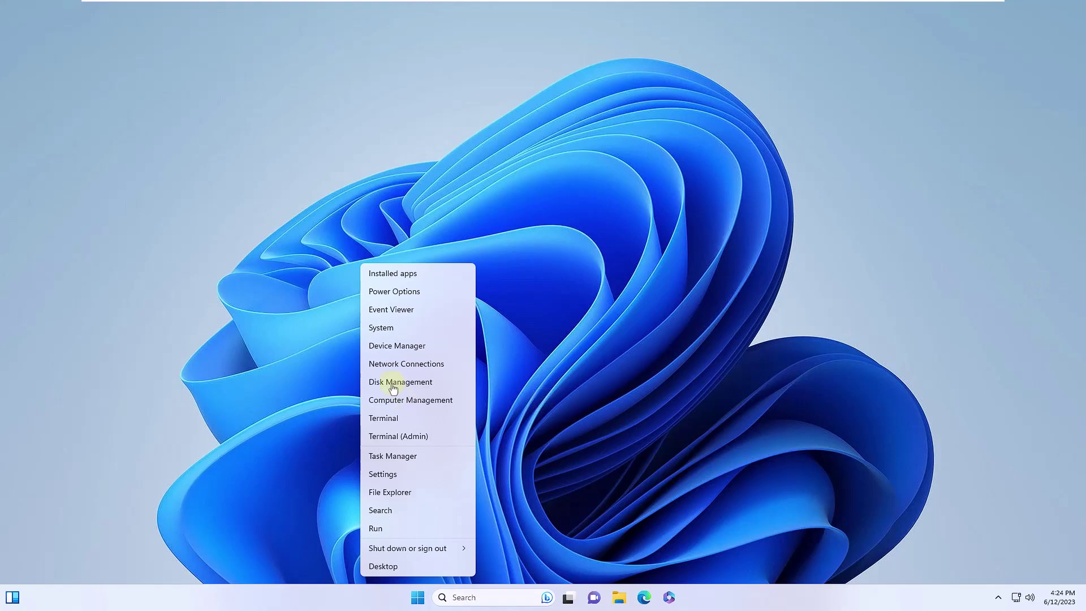
left_click(434, 347)
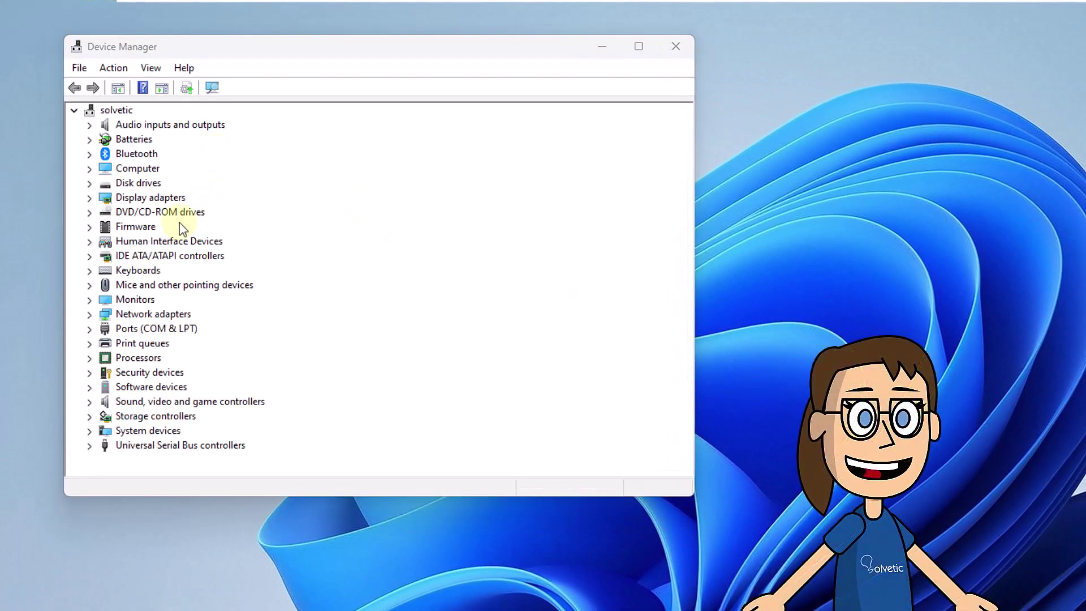
left_click(90, 198)
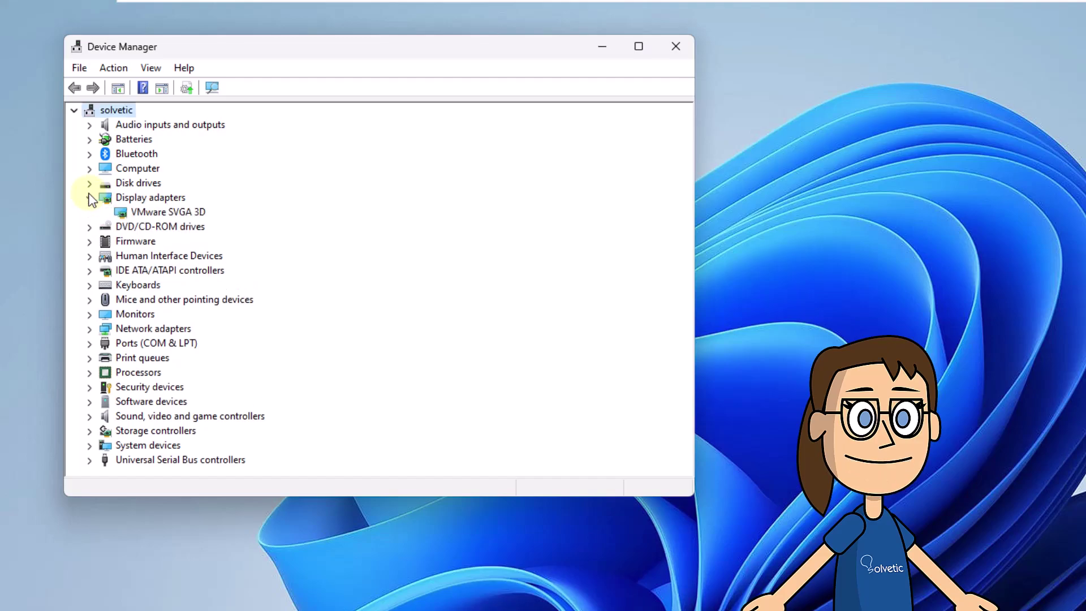
left_click(158, 212)
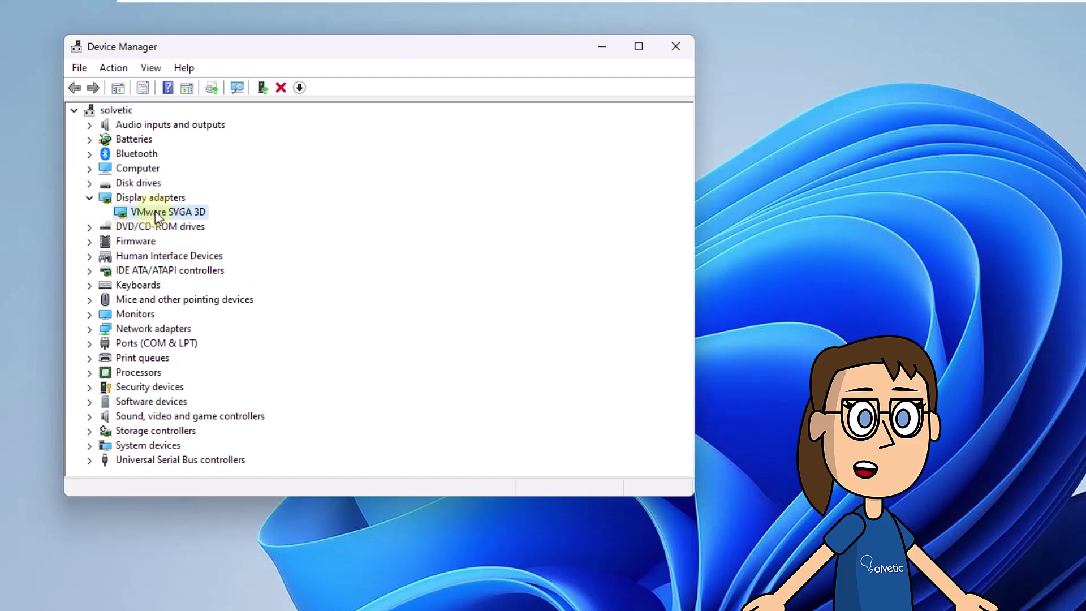
right_click(155, 210)
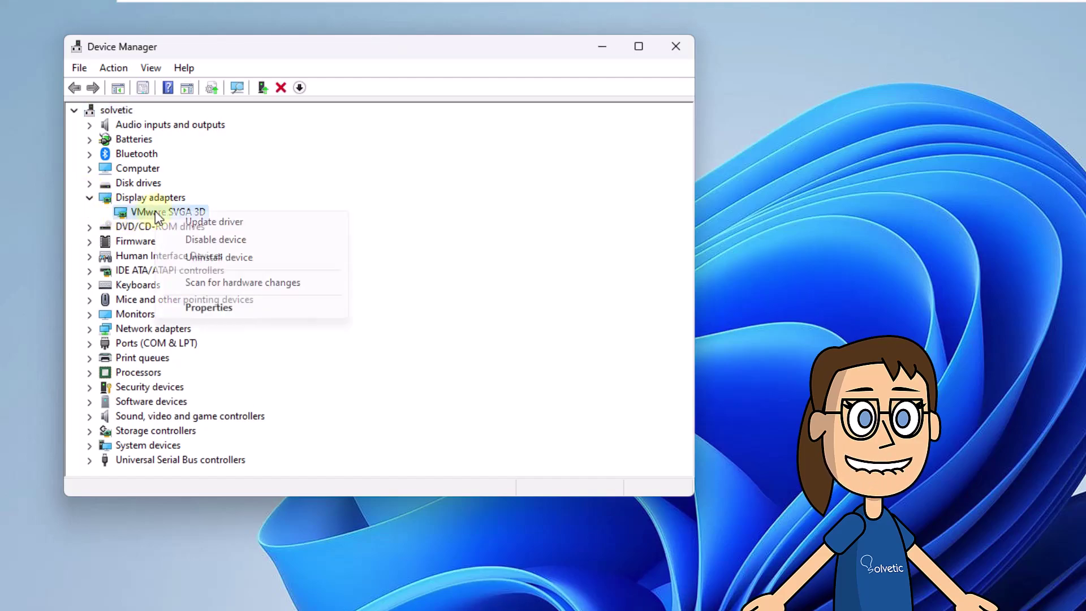
left_click(232, 225)
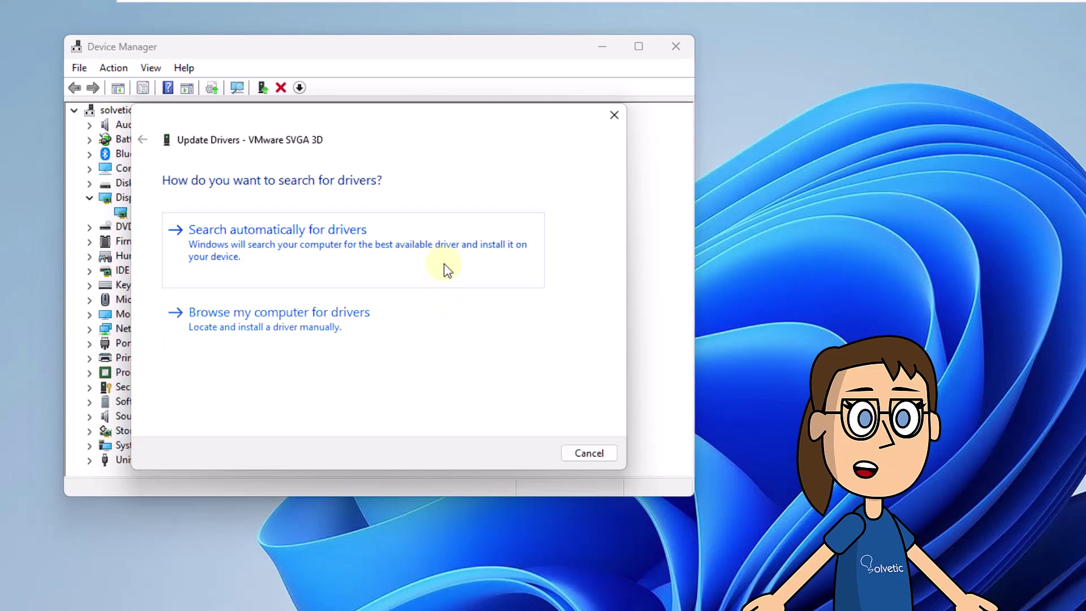
- Search automatically for a VMware SVGA 3D driver, then check Windows Update for newer drivers
left_click(447, 269)
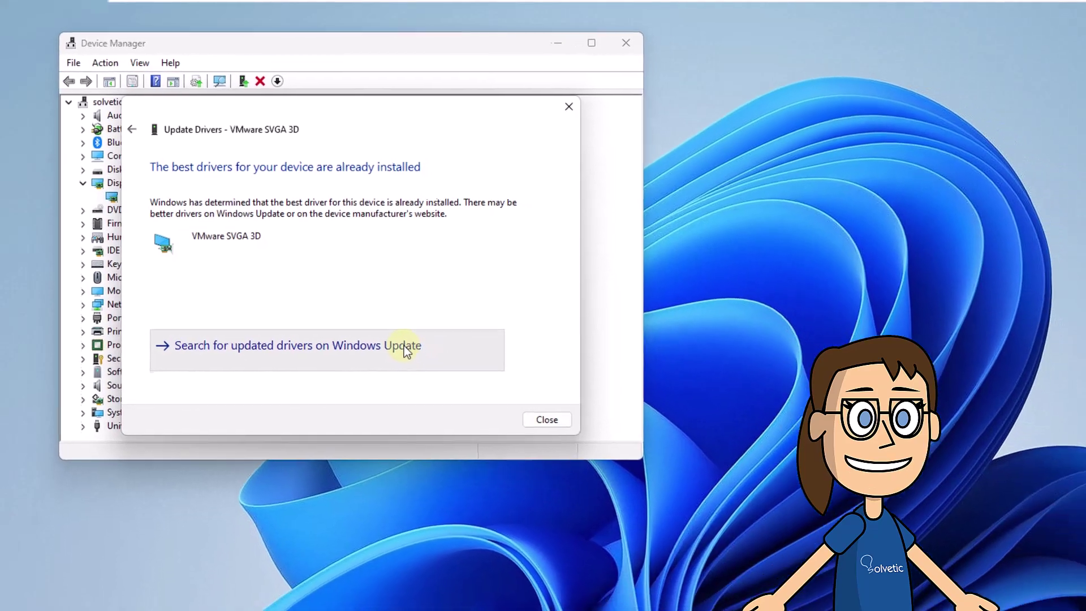
left_click(438, 374)
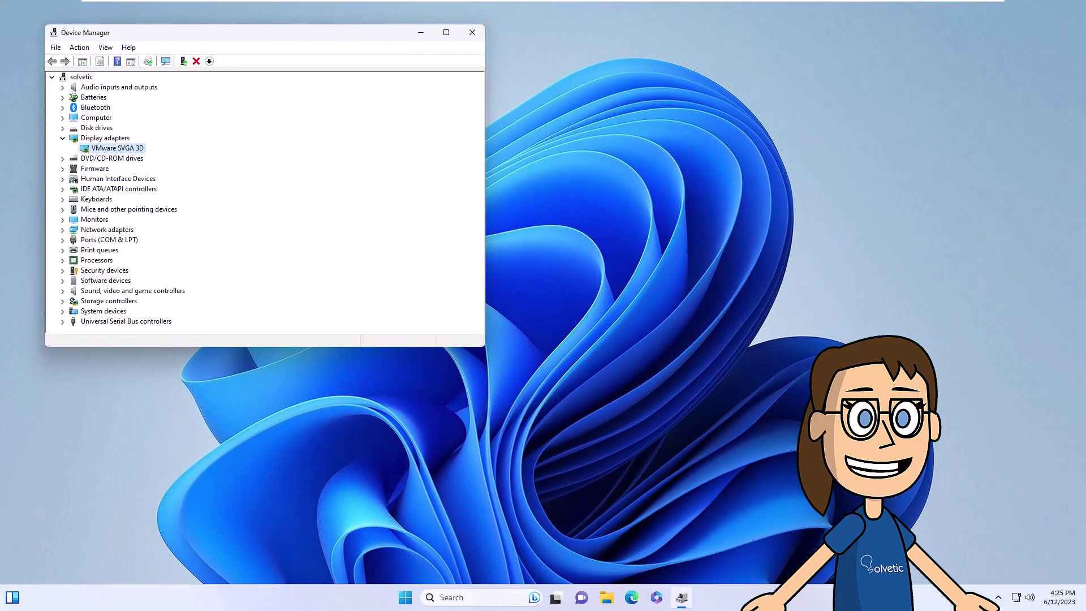
key("super+i")
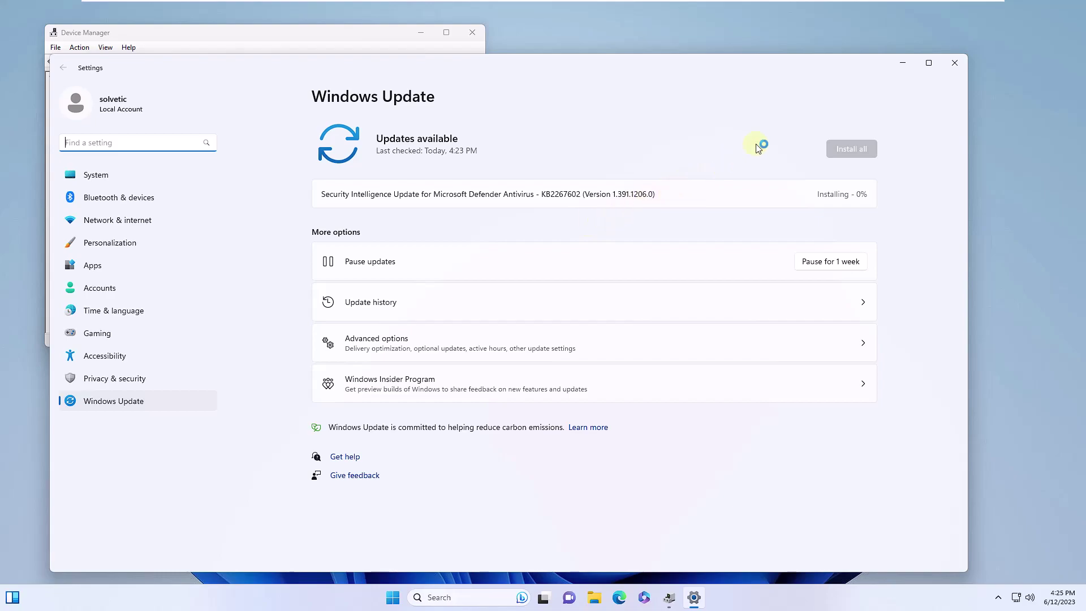
- Close the Windows Update settings and the Device Manager window
left_click(955, 63)
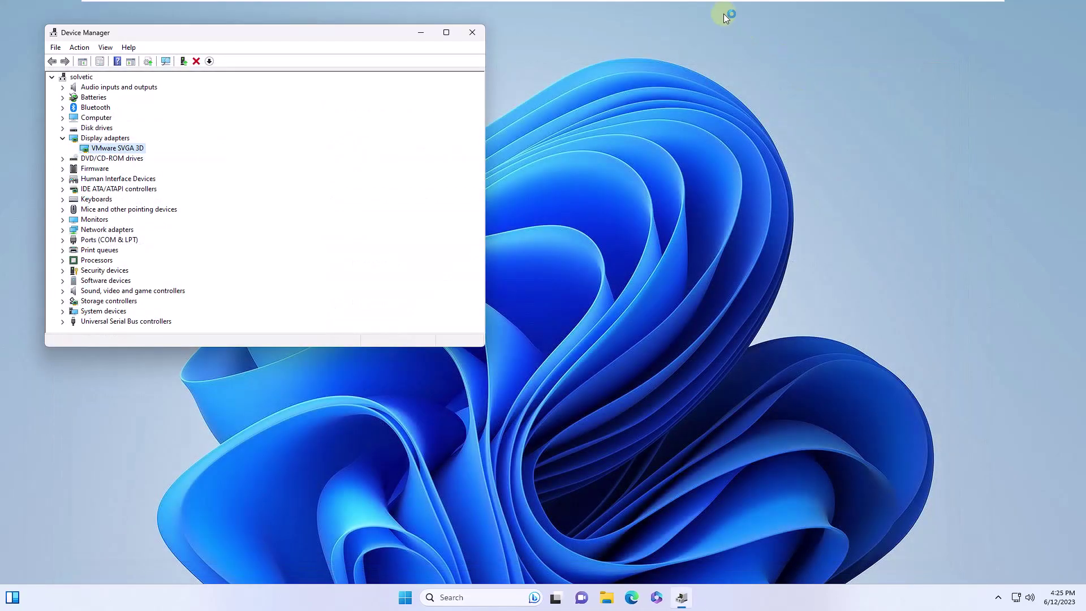
left_click(477, 33)
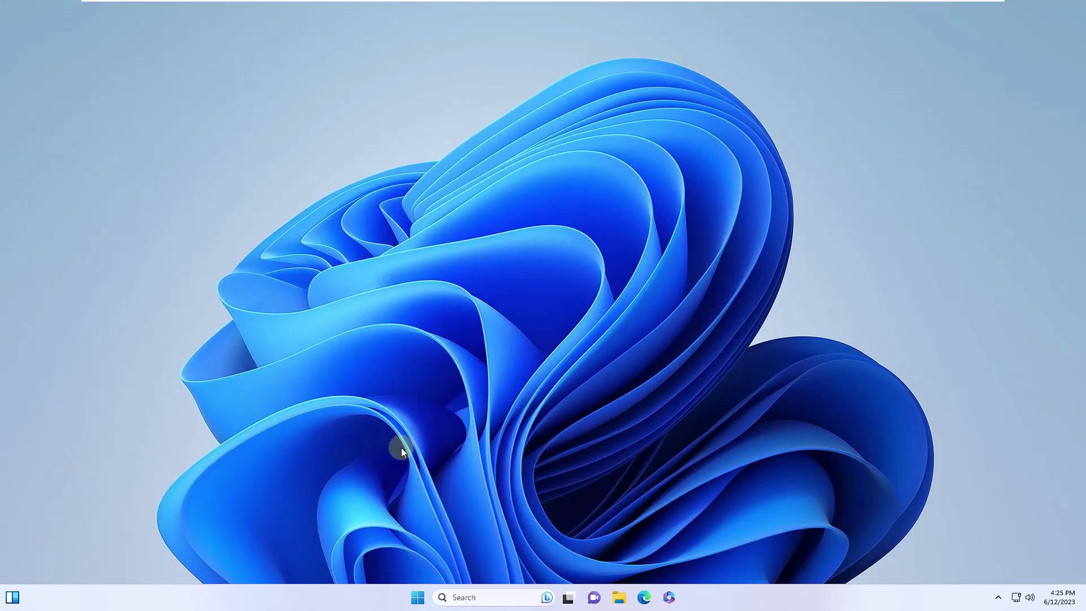
- Search for cmd and launch Command Prompt as administrator
left_click(418, 598)
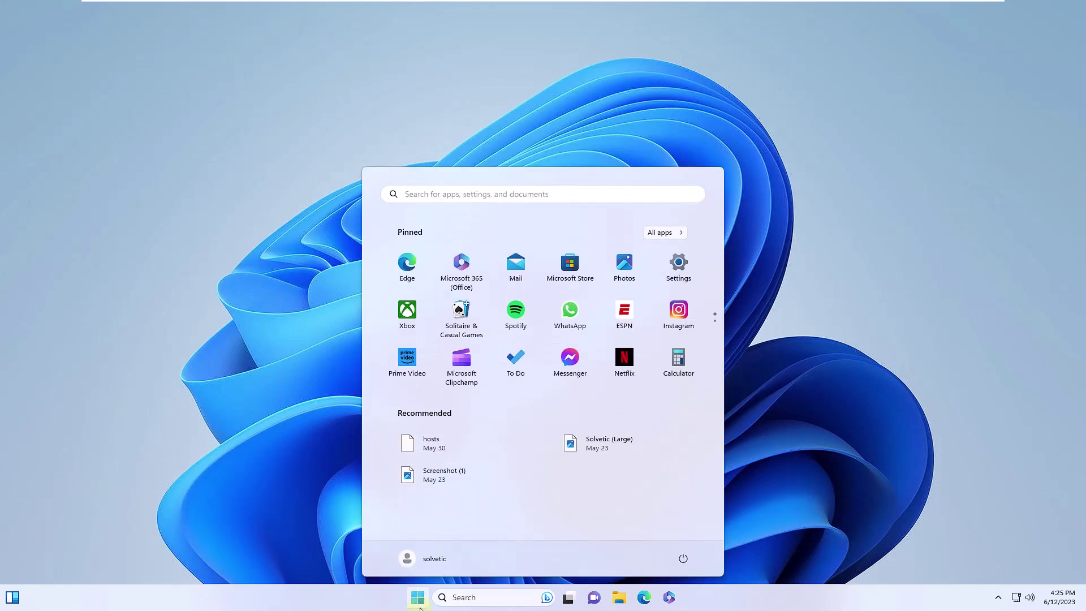
type("cmd")
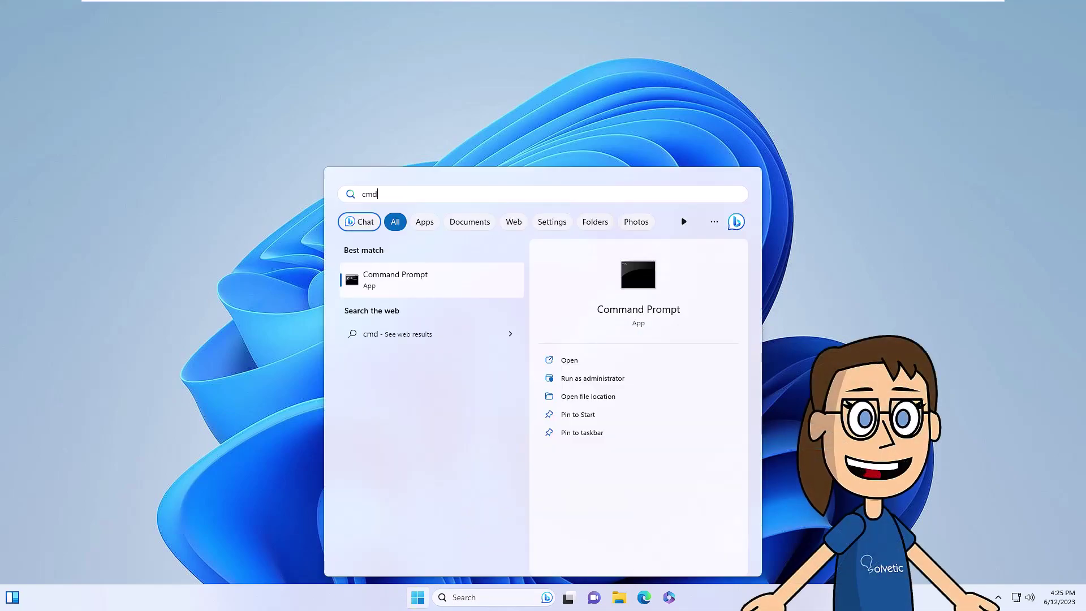
left_click(613, 383)
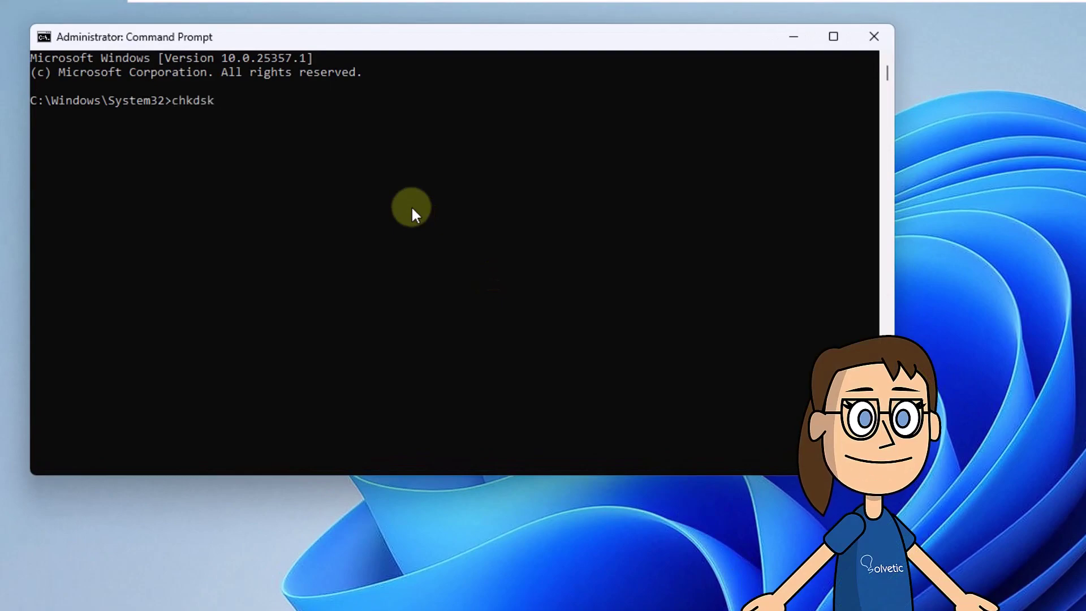
- Run chkdsk c: /f /r and agree to check the volume at next restart
type(" c:")
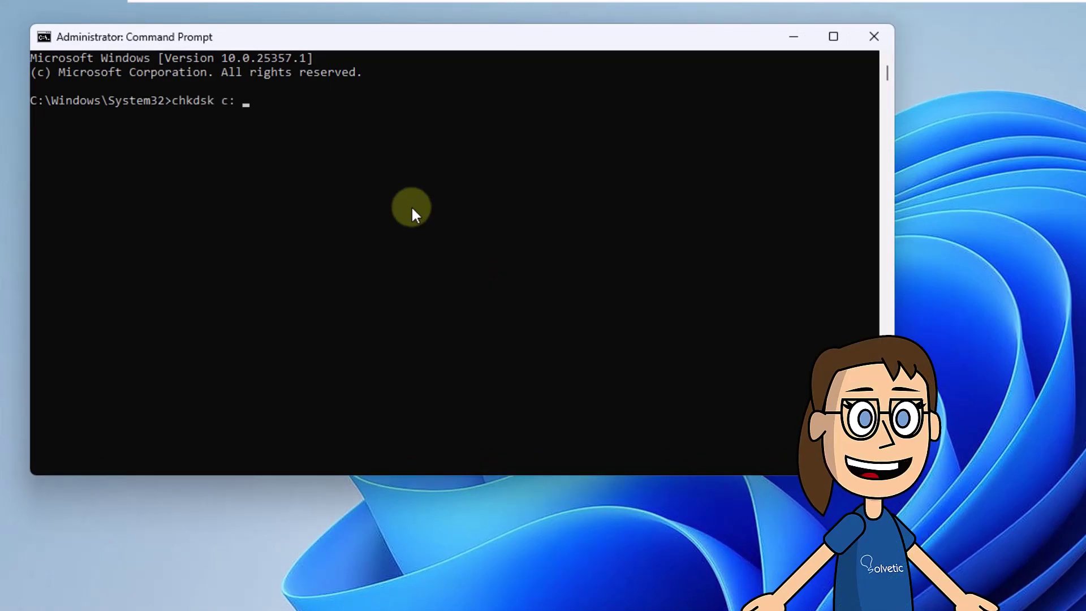
type(" /f /r")
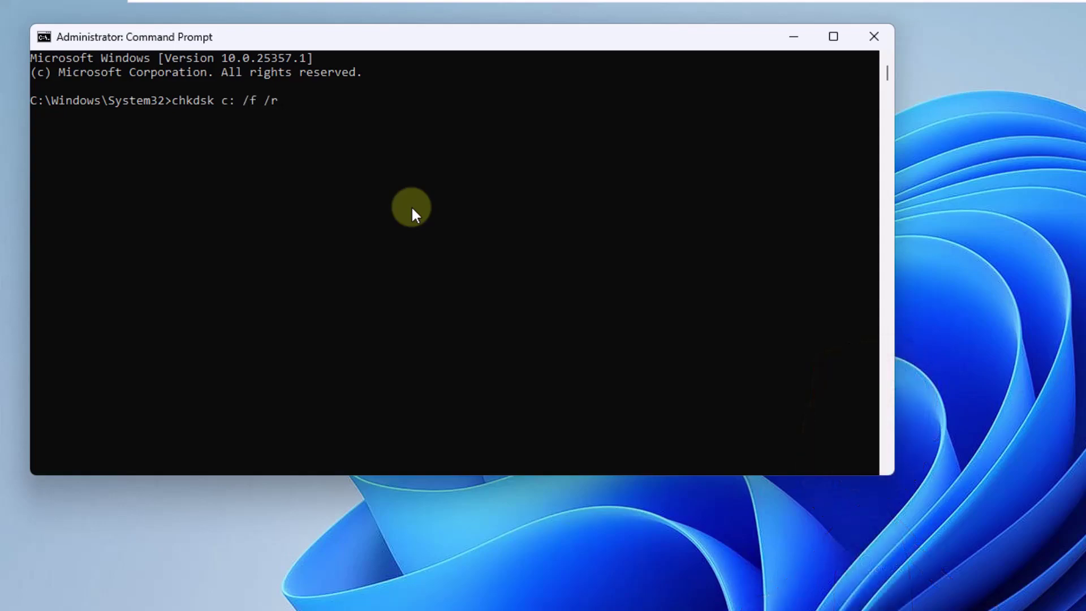
key("Return")
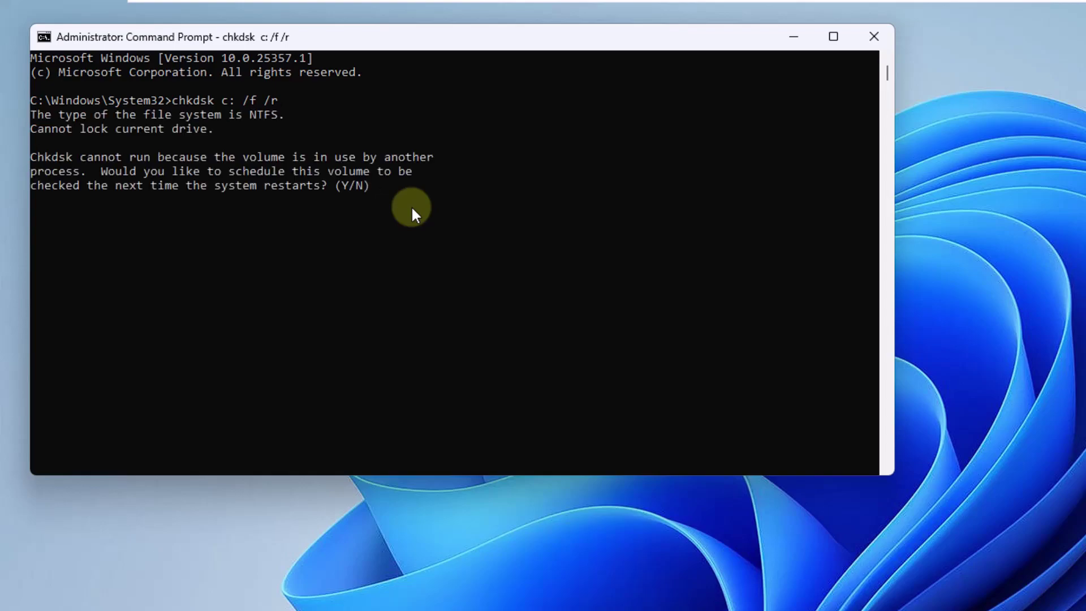
key("Return")
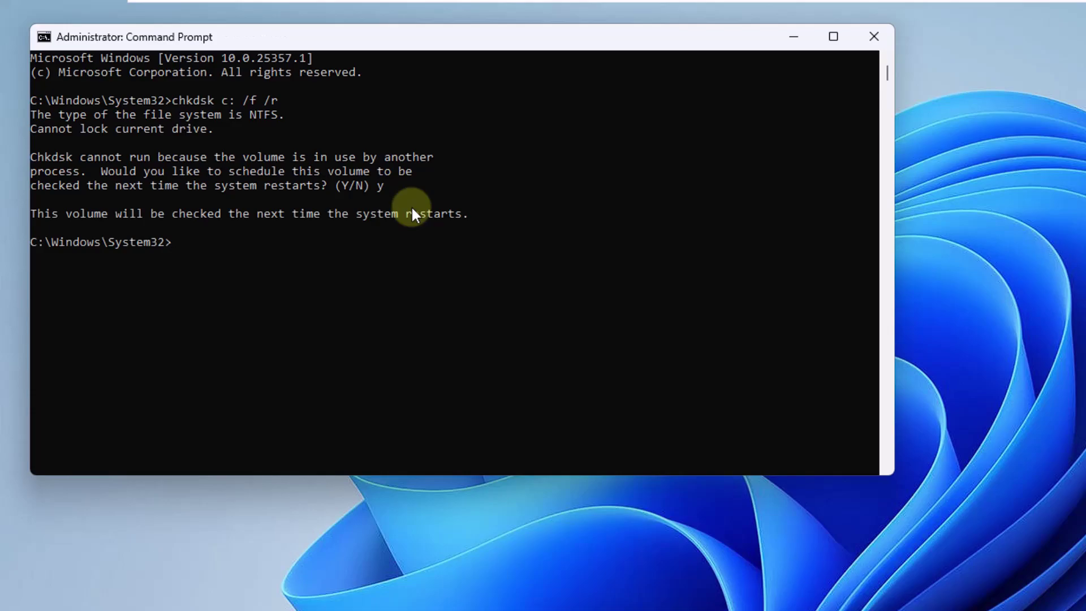
- Clear the console with cls and close Command Prompt with exit
type("cls")
key("Return")
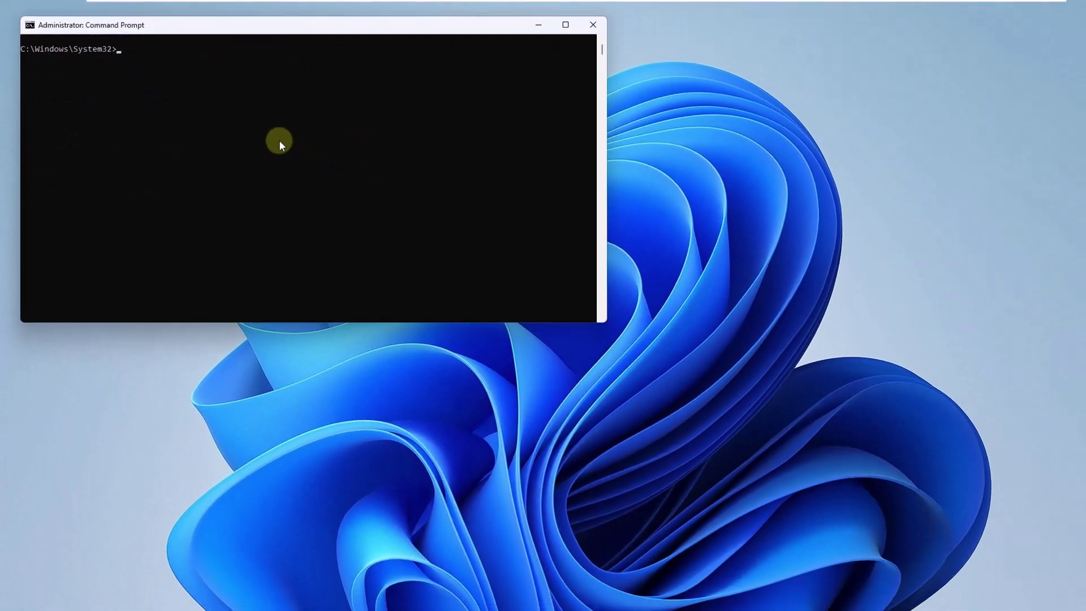
type("exit")
key("Return")
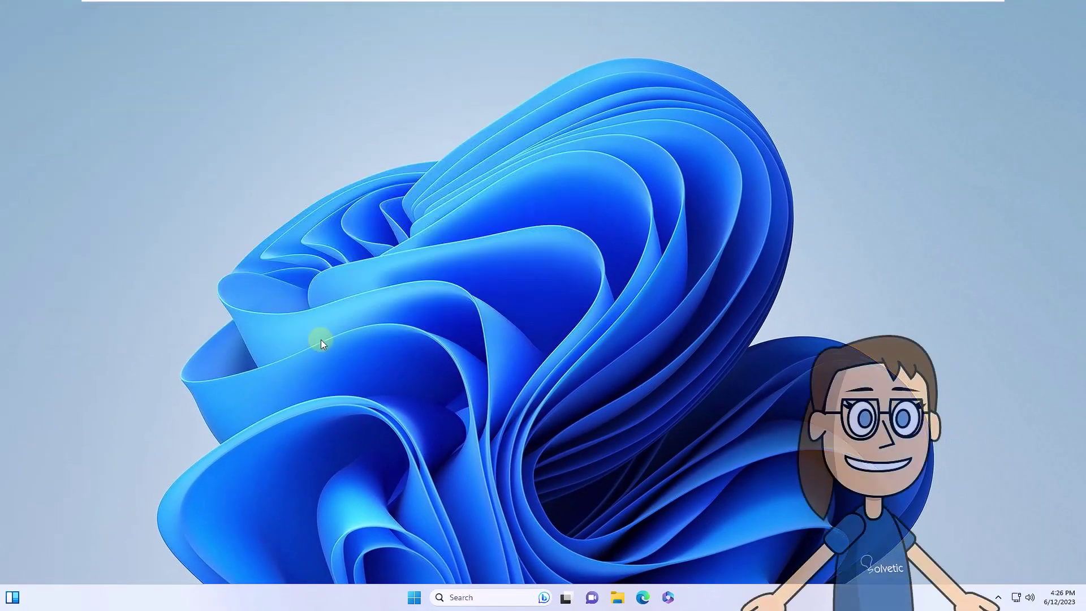
- Restart the computer from the Start menu's power options
key("super")
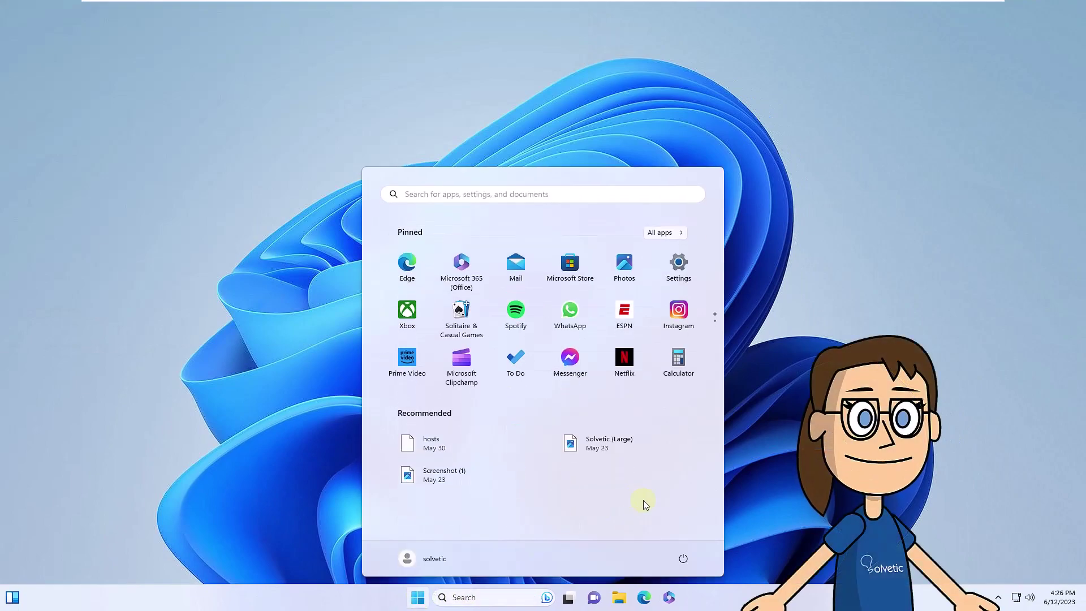
left_click(682, 560)
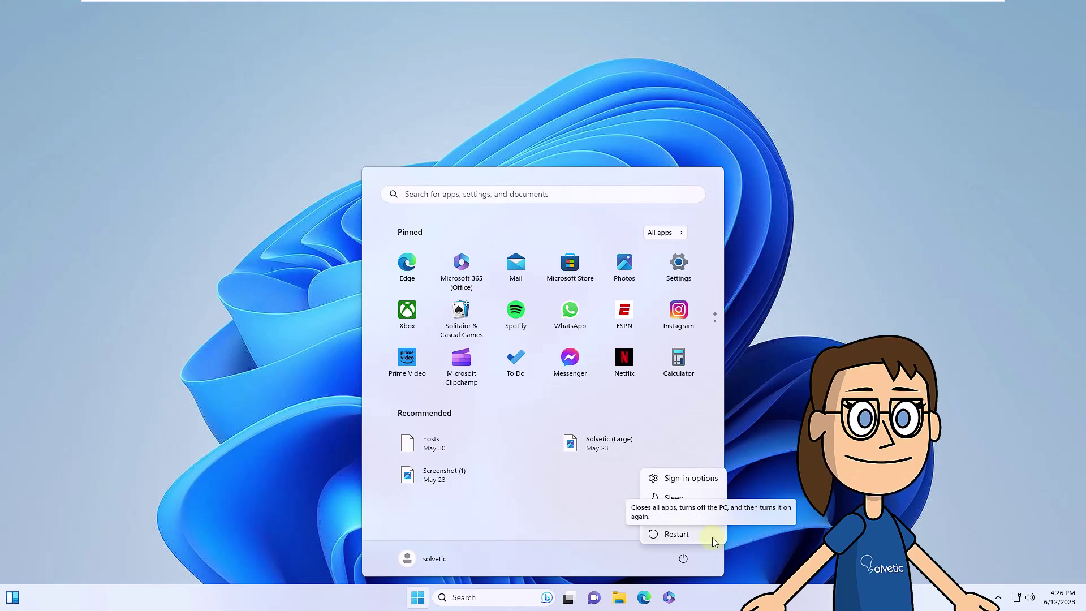
left_click(711, 537)
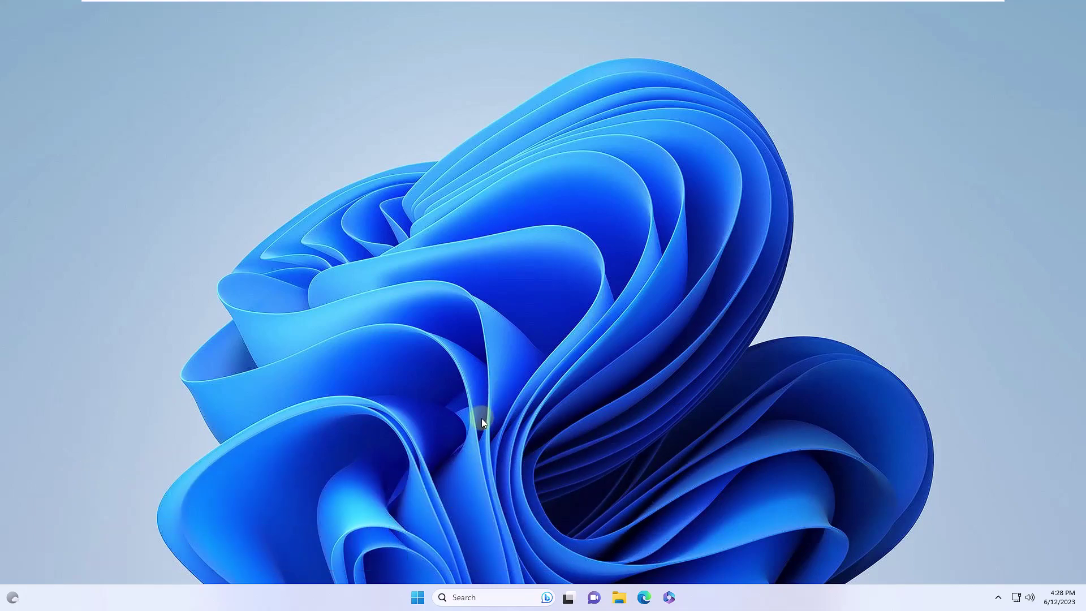
- Search 'disk', launch Disk Cleanup and confirm drive C:
left_click(415, 602)
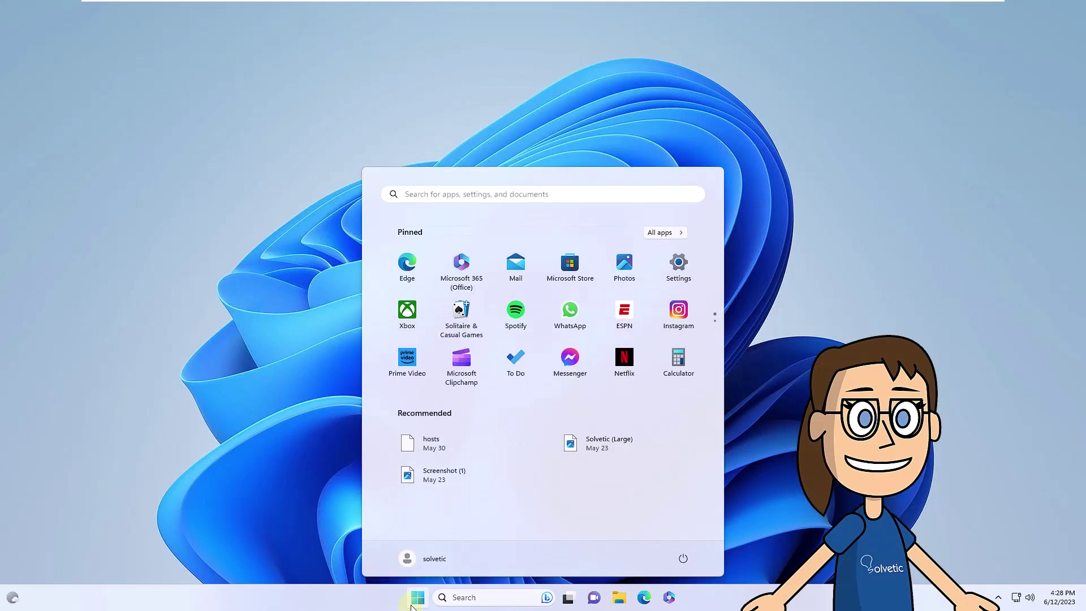
type("disk")
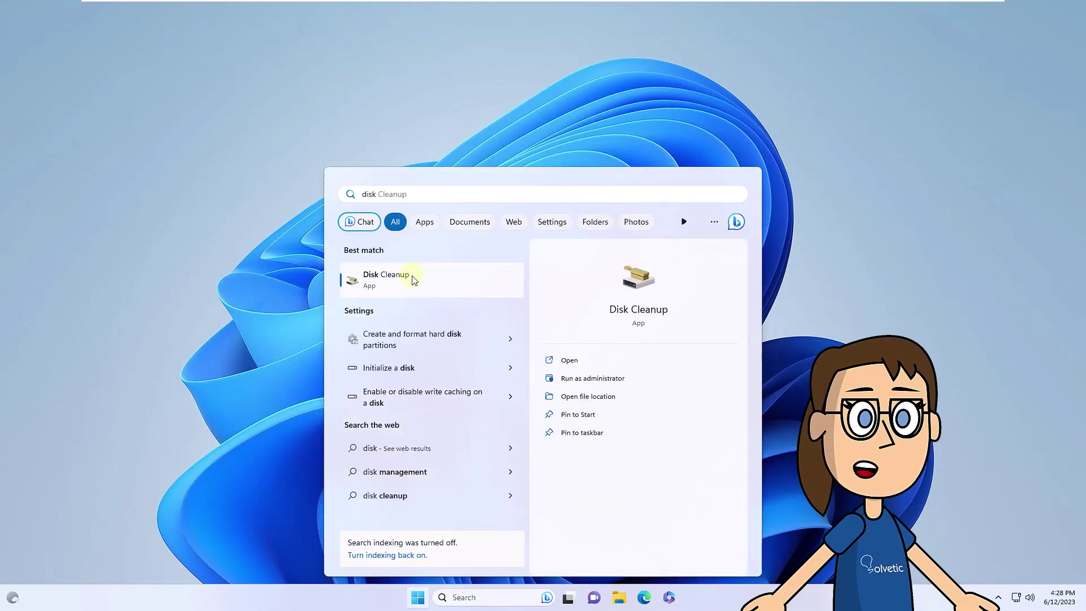
left_click(412, 277)
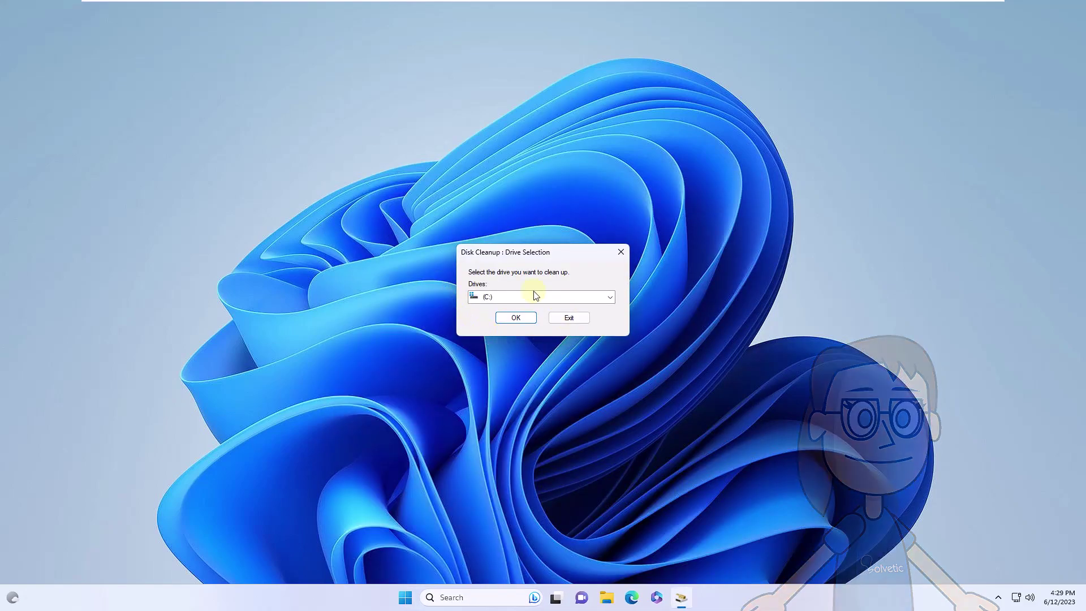
left_click(515, 320)
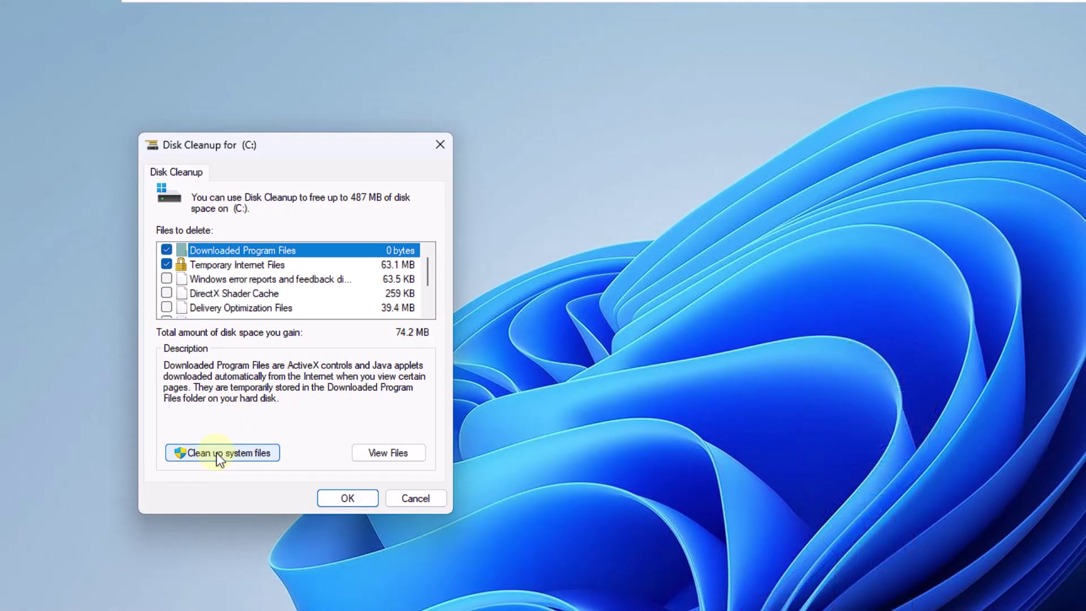
- Rescan C: including system files, tick Temporary files and Recycle Bin, and permanently delete them
left_click(218, 452)
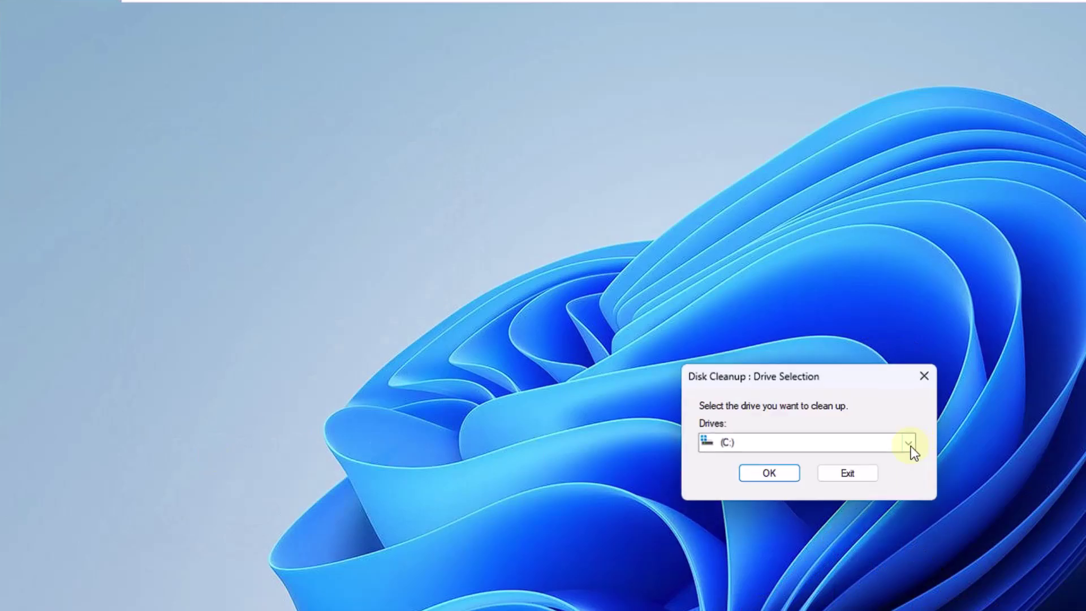
left_click(787, 473)
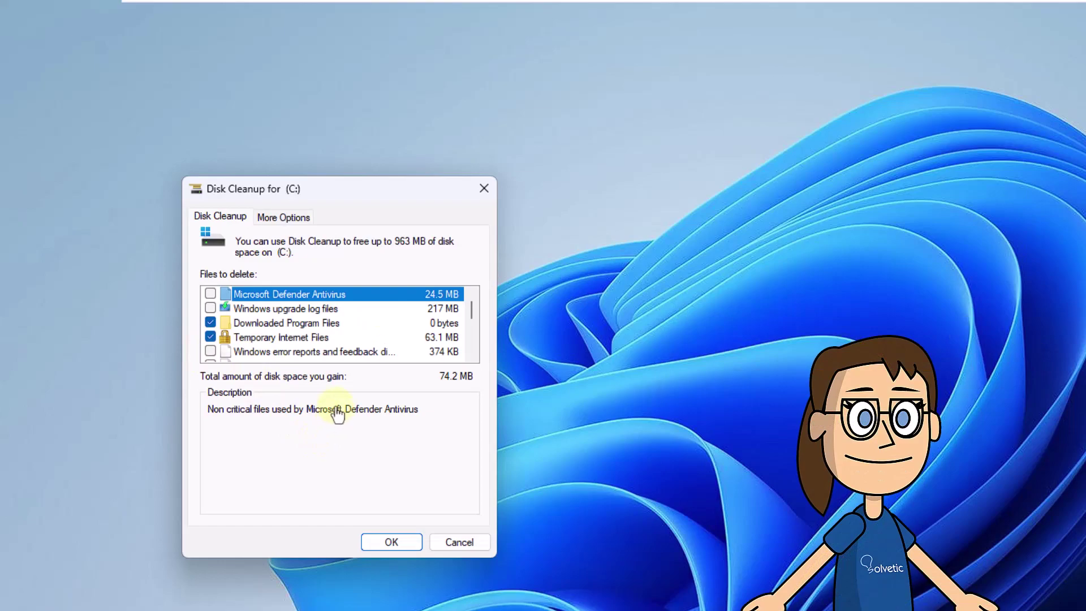
scroll(212, 345, "down", 2)
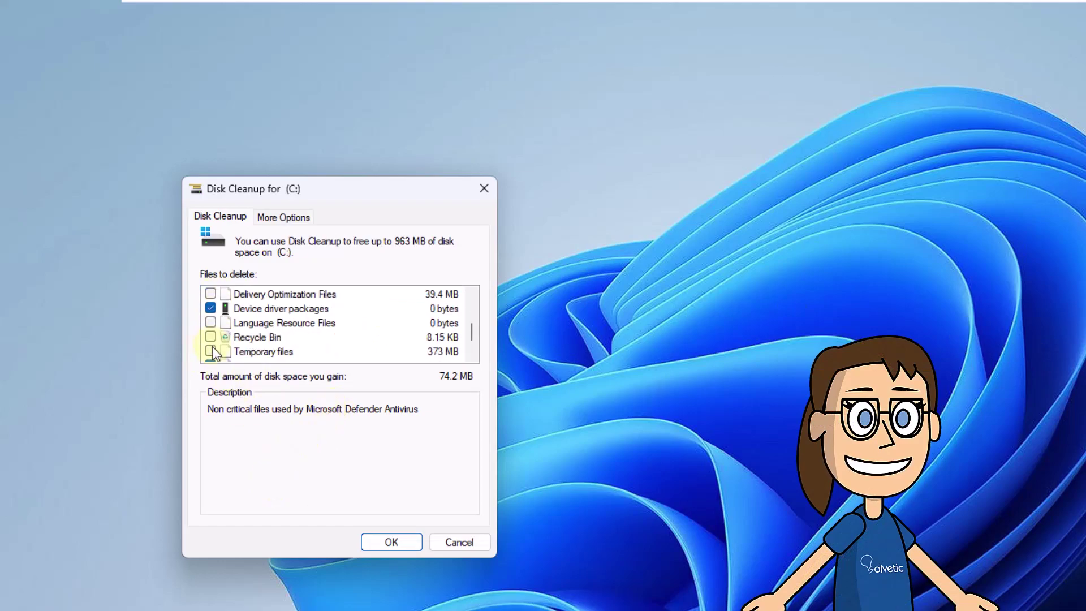
left_click(210, 351)
left_click(211, 337)
scroll(214, 342, "down", 1)
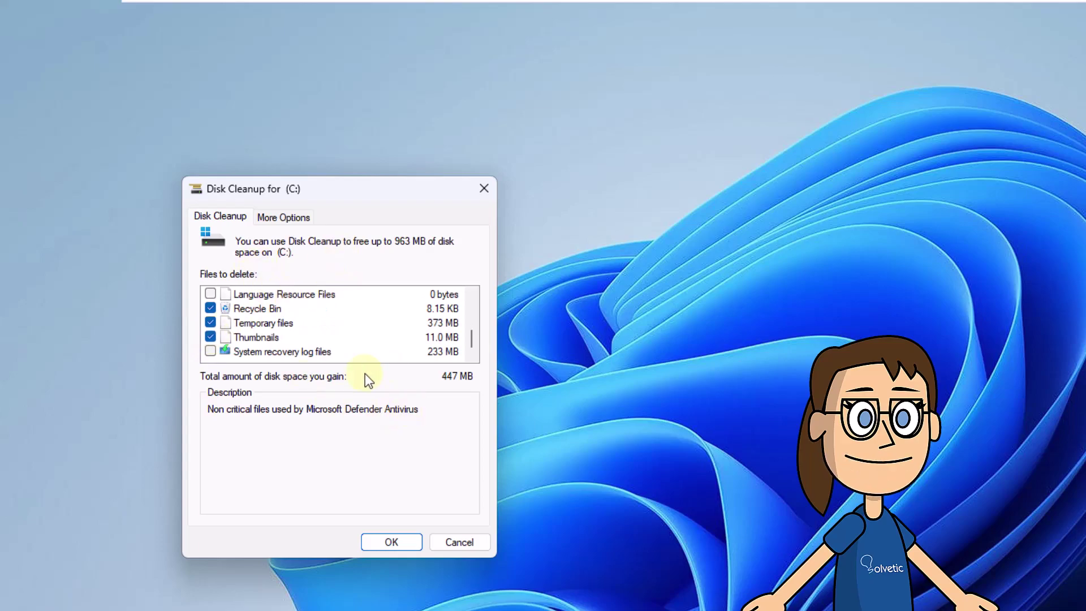
left_click(408, 540)
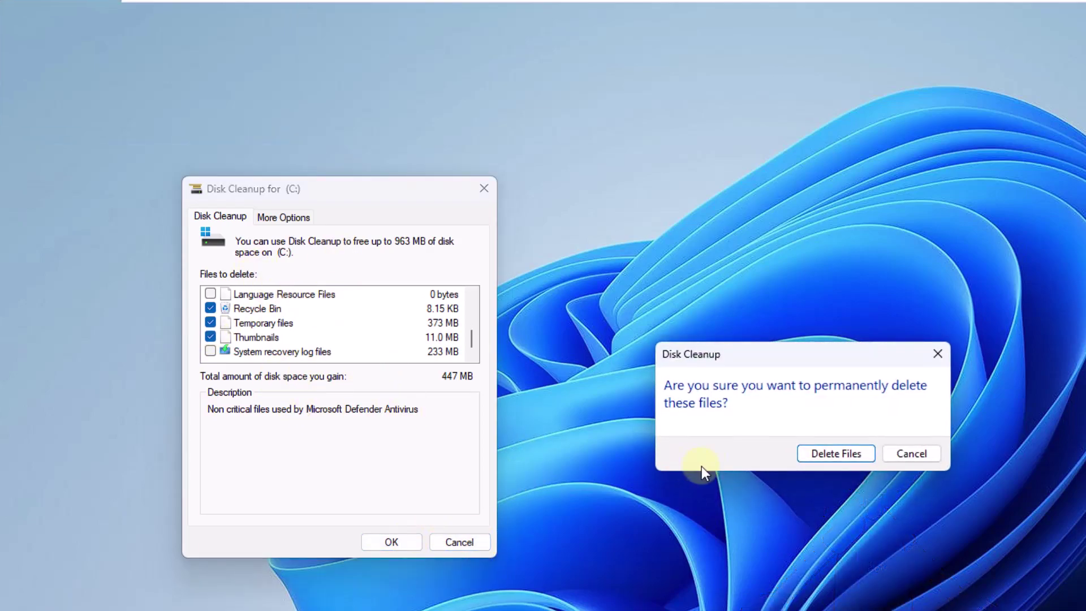
left_click(817, 455)
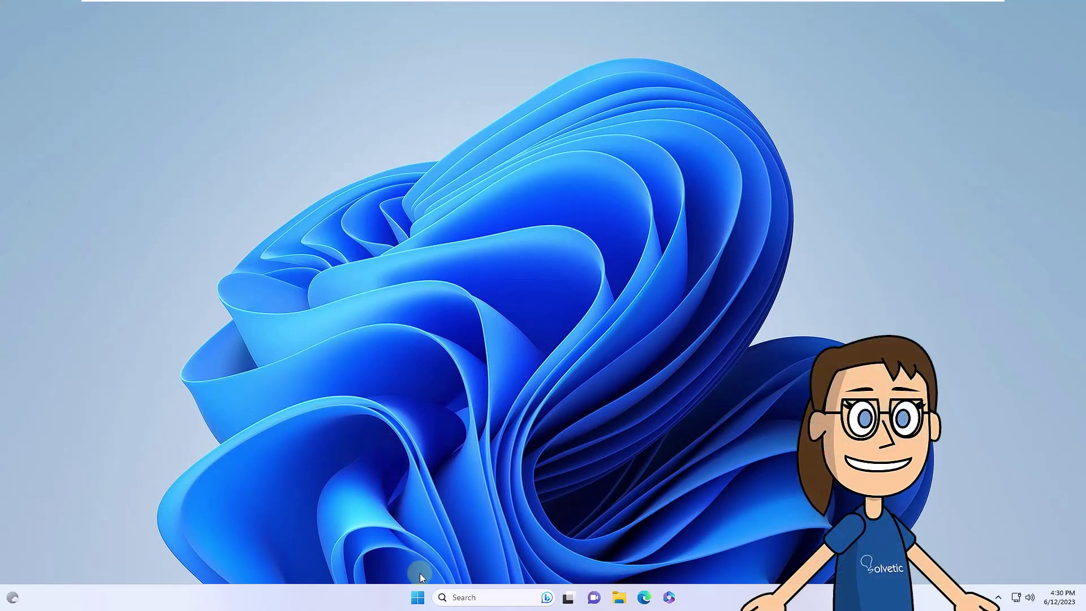
- Open Terminal (Admin) and run sfc /scannow to check system file integrity
right_click(417, 597)
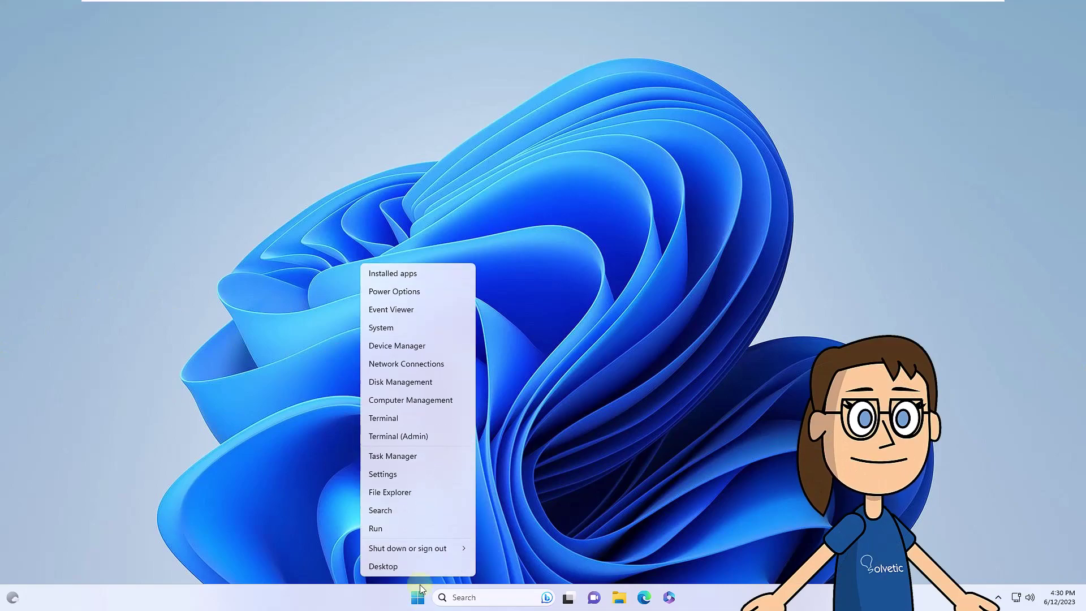
left_click(443, 437)
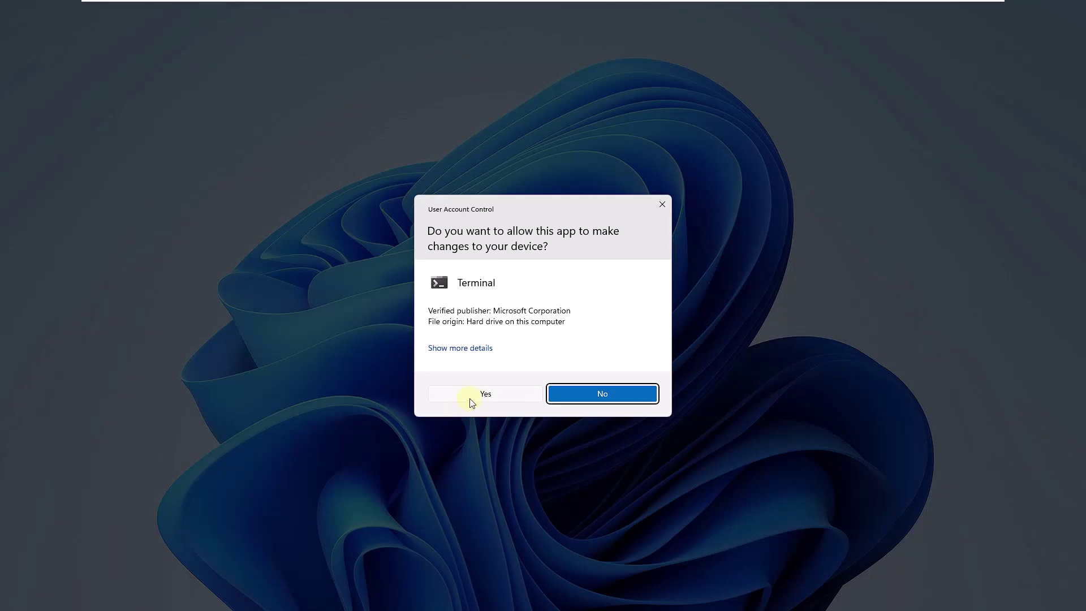
left_click(478, 394)
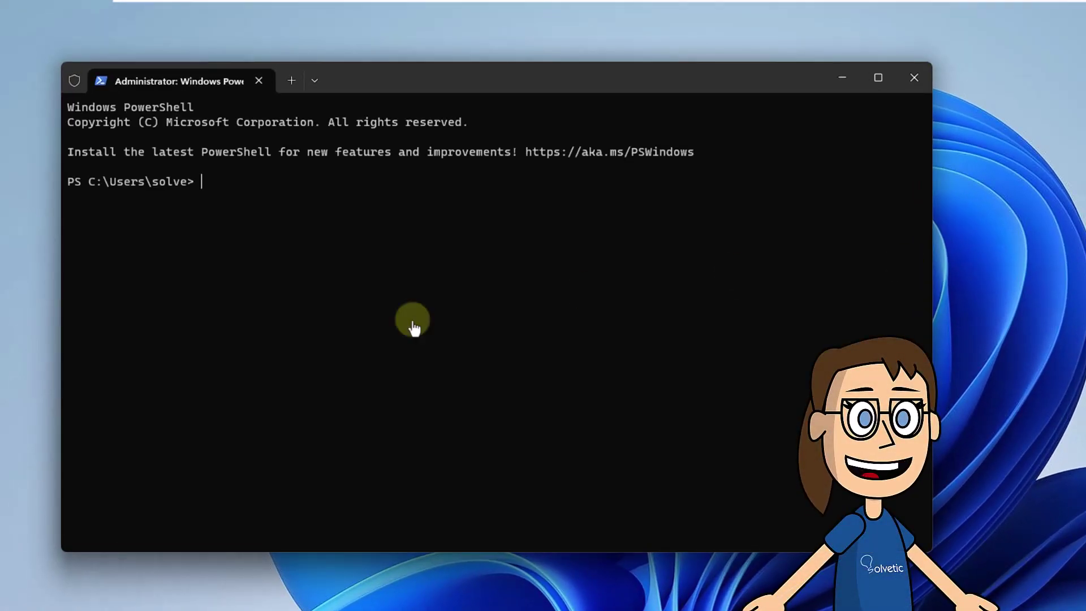
type("sfc ")
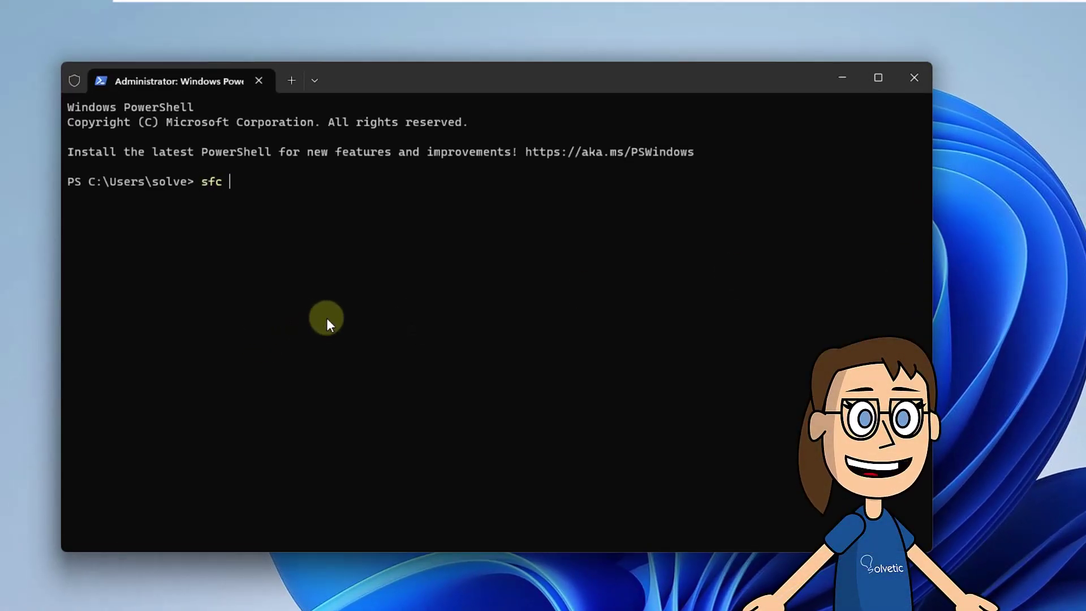
type("/scannow")
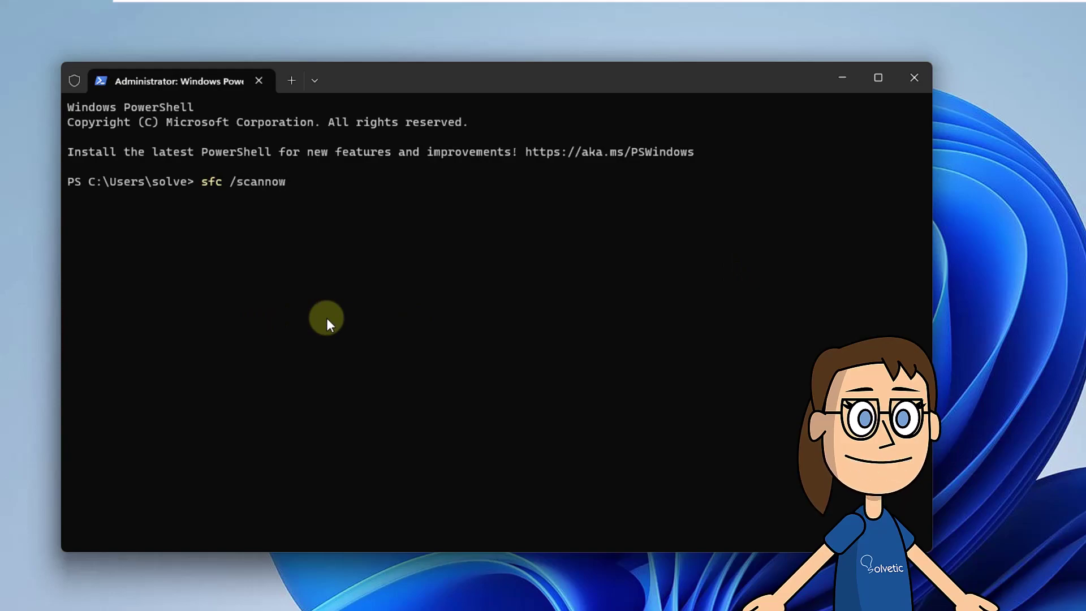
key("Return")
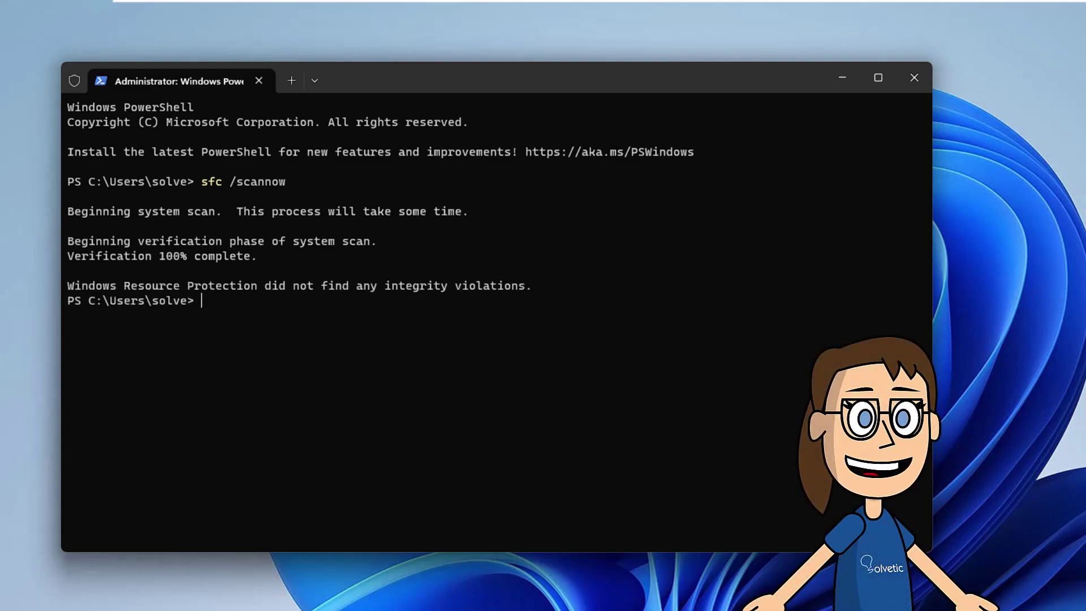
- Clear the output with cls and close the terminal with exit
type("cls")
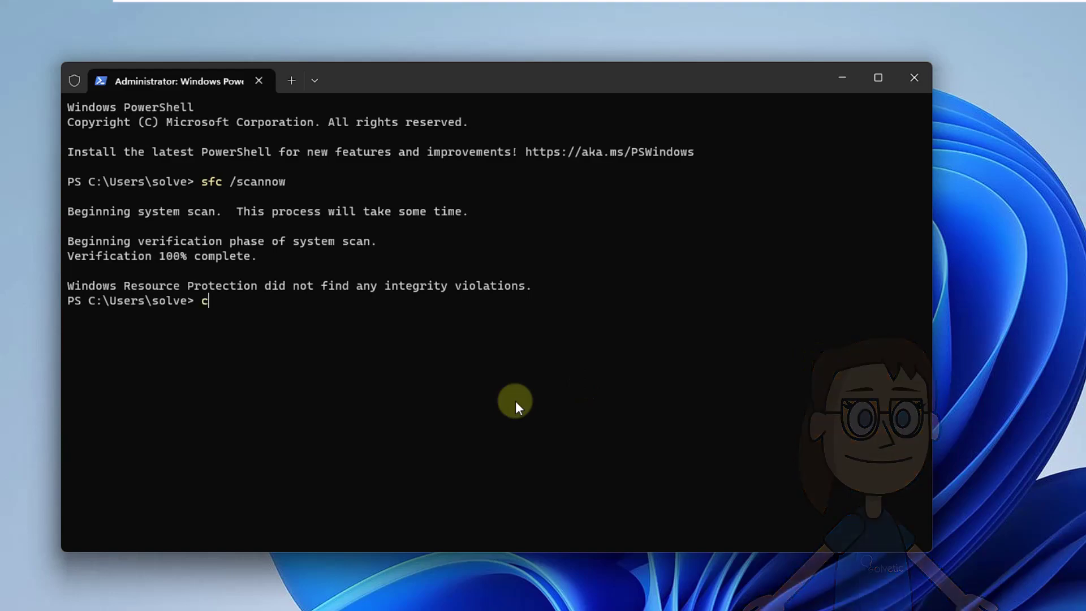
key("Return")
type("exit")
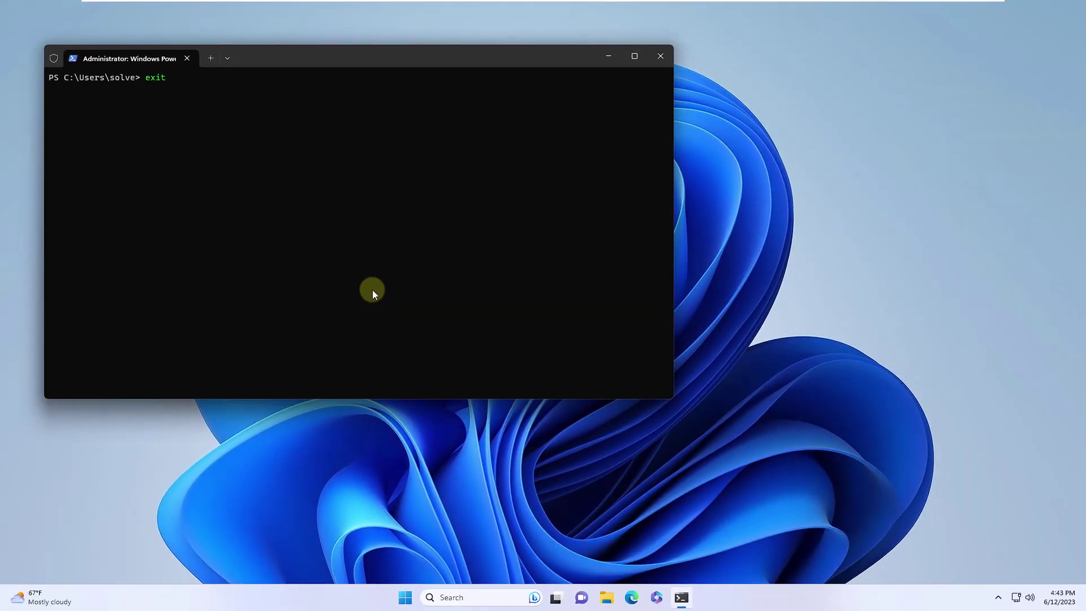
key("Return")
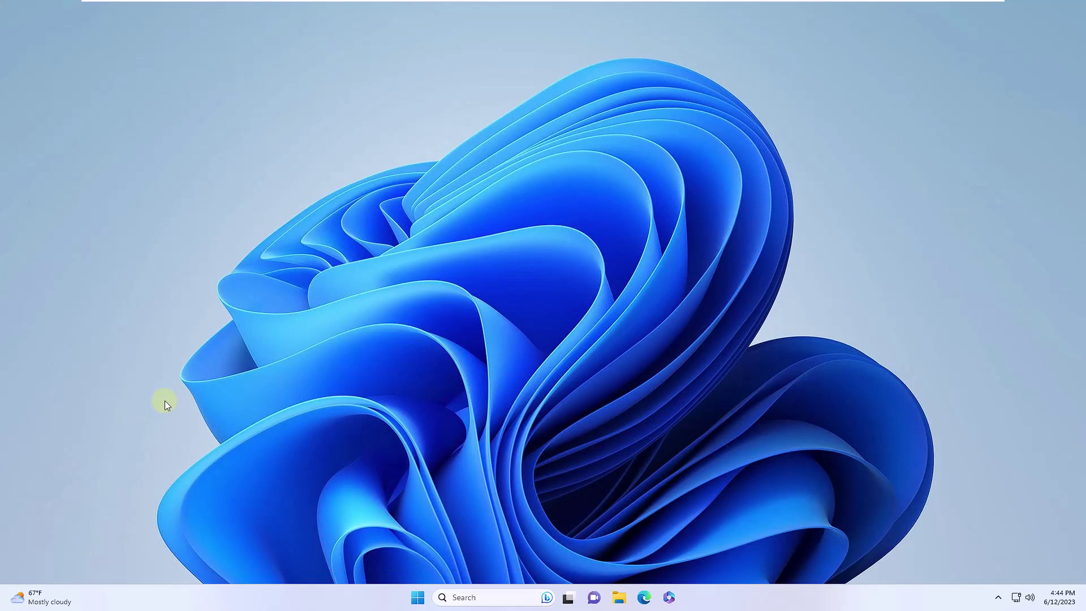
- Search Start for cmd and launch Command Prompt as administrator
left_click(417, 597)
type("cmd")
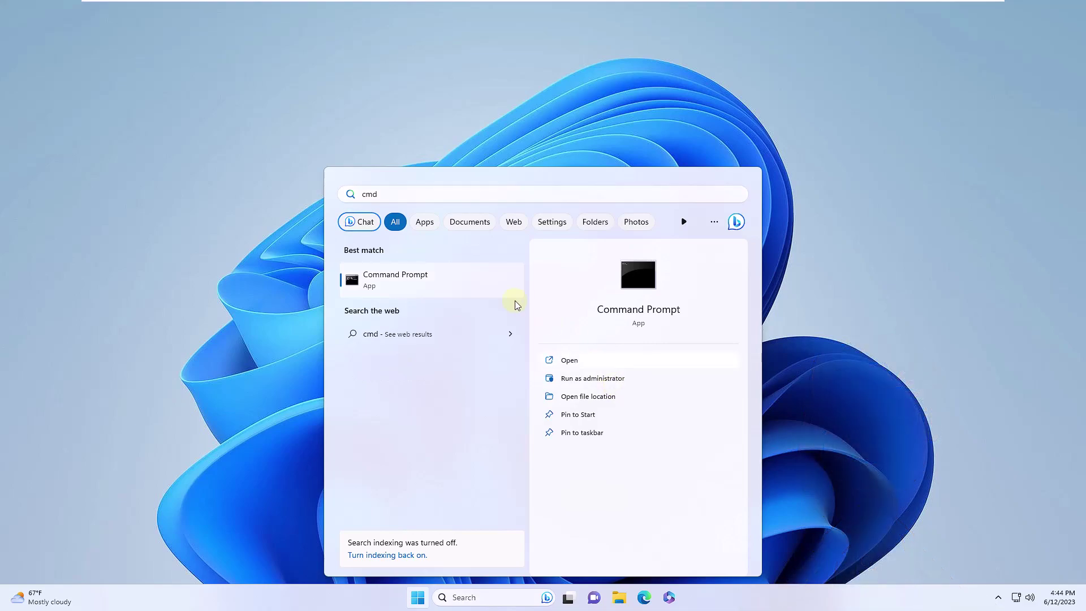
left_click(707, 387)
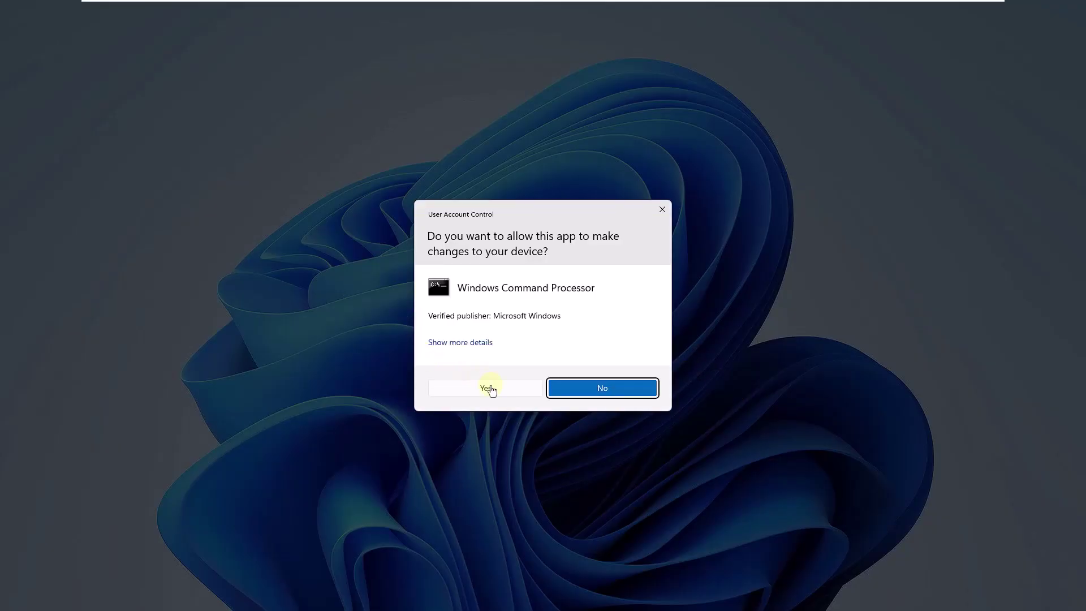
- Approve UAC, run sfc /scanfile on ieframe.dll (no violations), then begin the sfc /verifyfile command
left_click(489, 389)
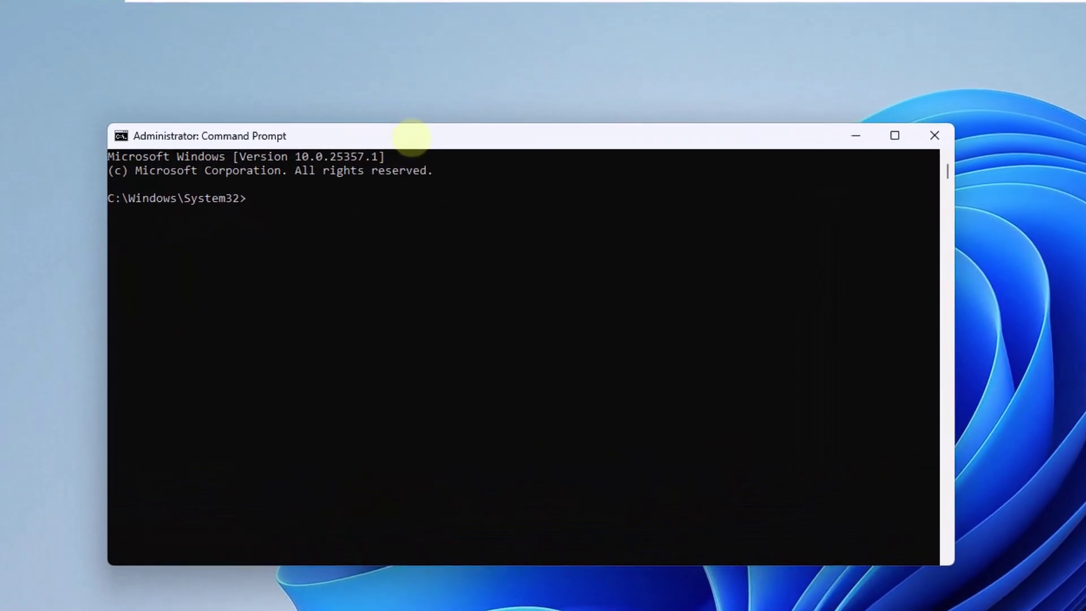
type("sfc")
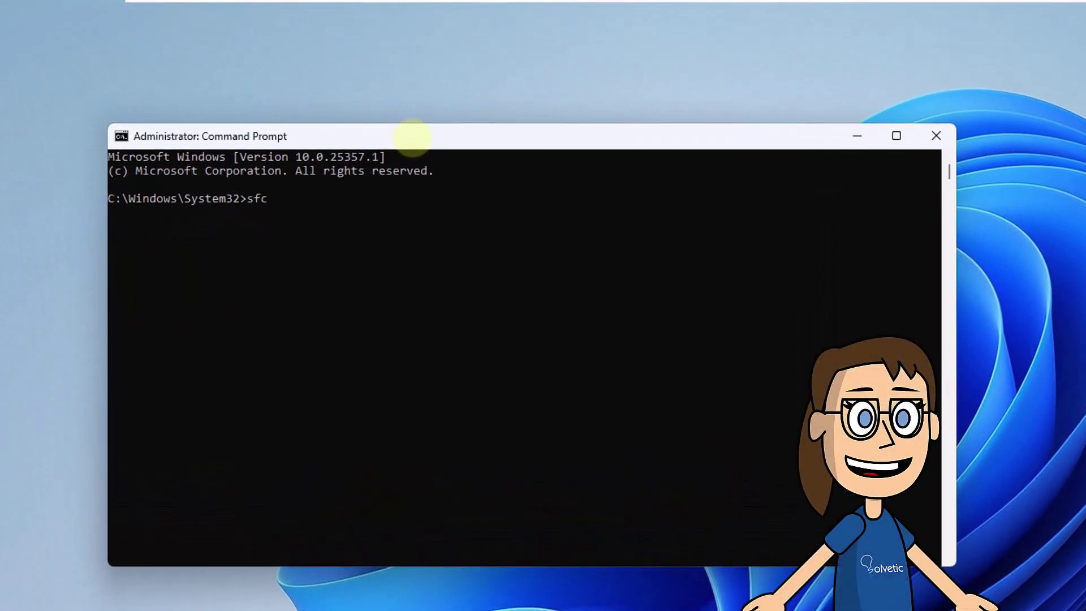
type(" /scanfile")
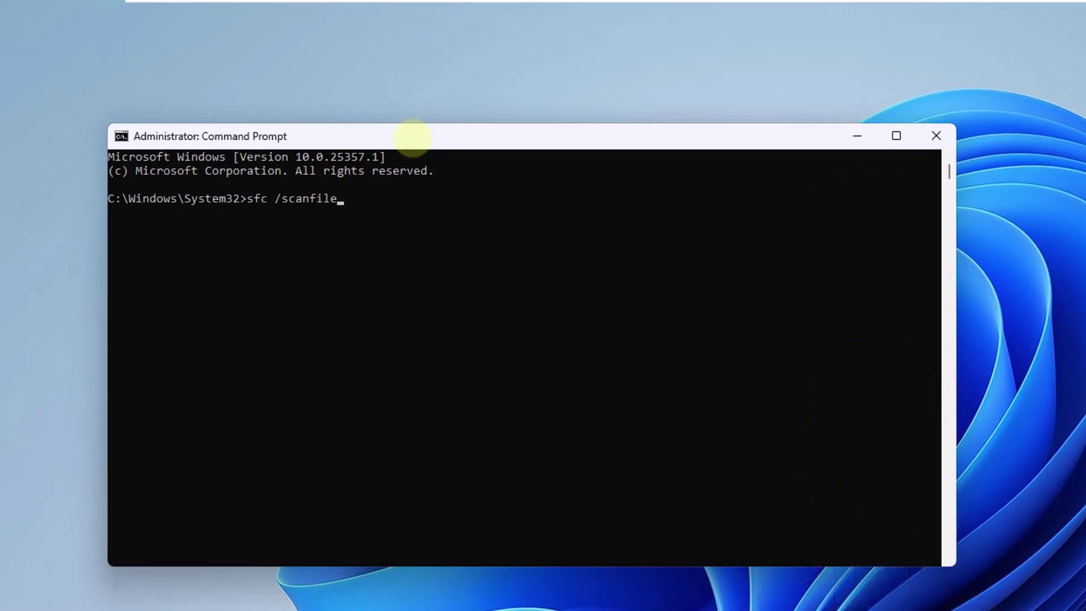
type("=c:")
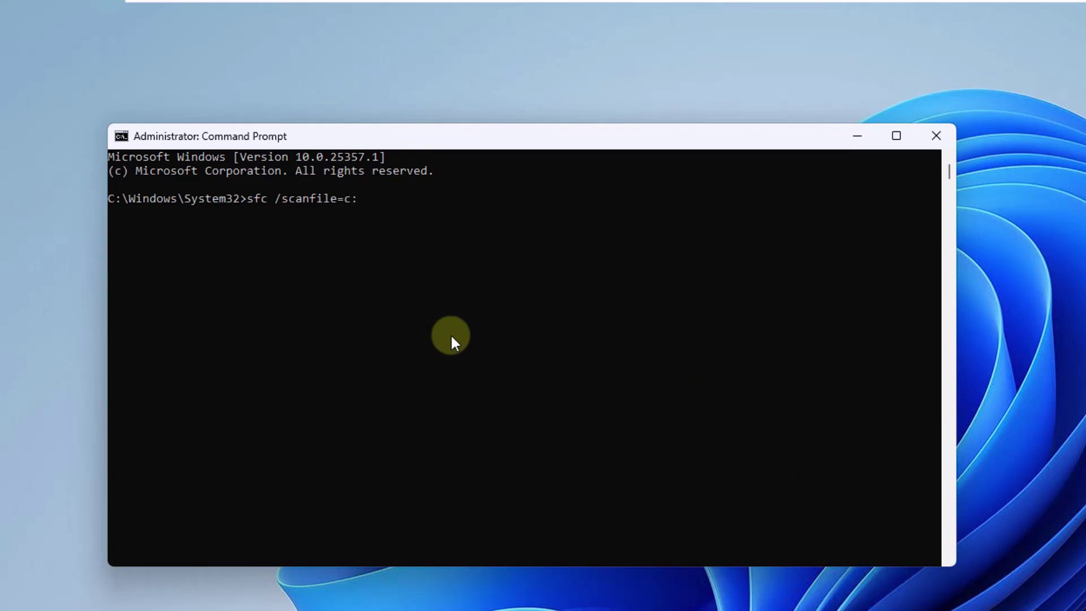
type("\\Windows\\System32\\ieframe.dll")
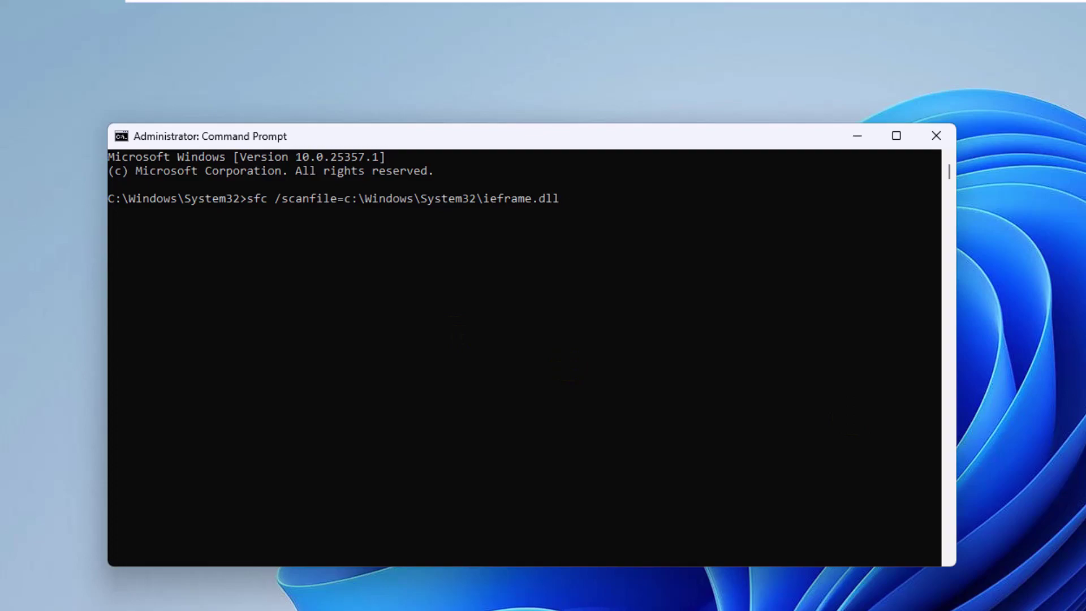
key("Return")
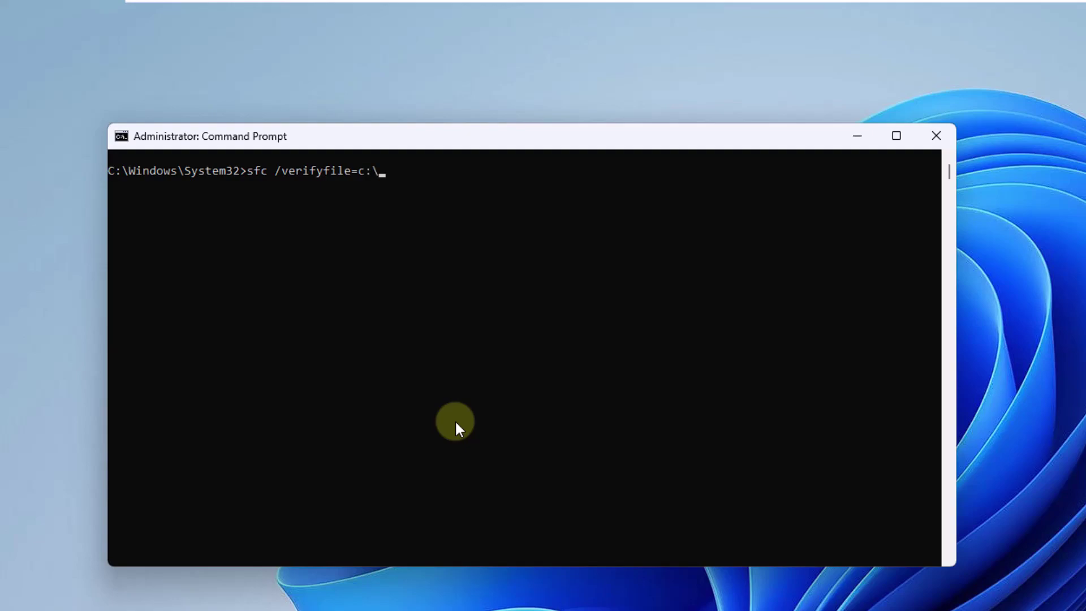
type("Windows\\System32\\ieframe.dll")
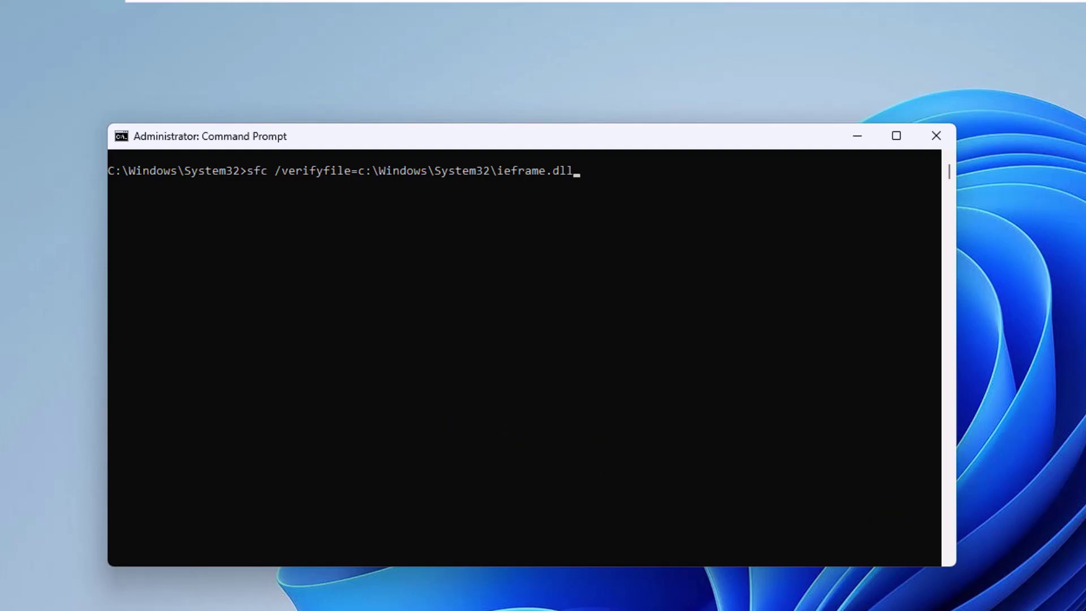
- Run sfc /verifyfile on ieframe.dll (no integrity violations), then clear the console with cls
key("Return")
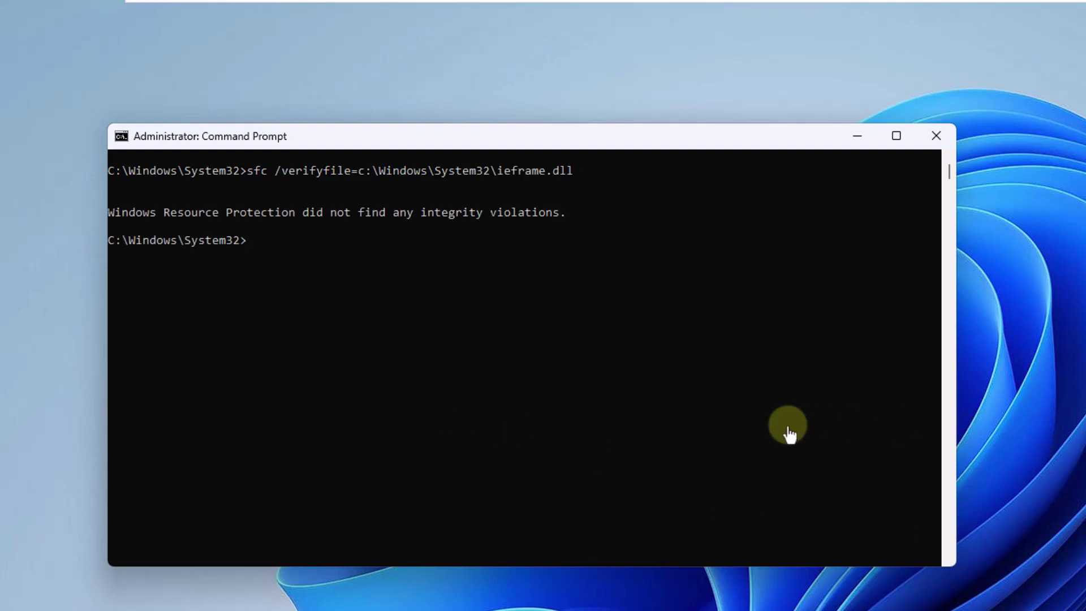
left_click(297, 389)
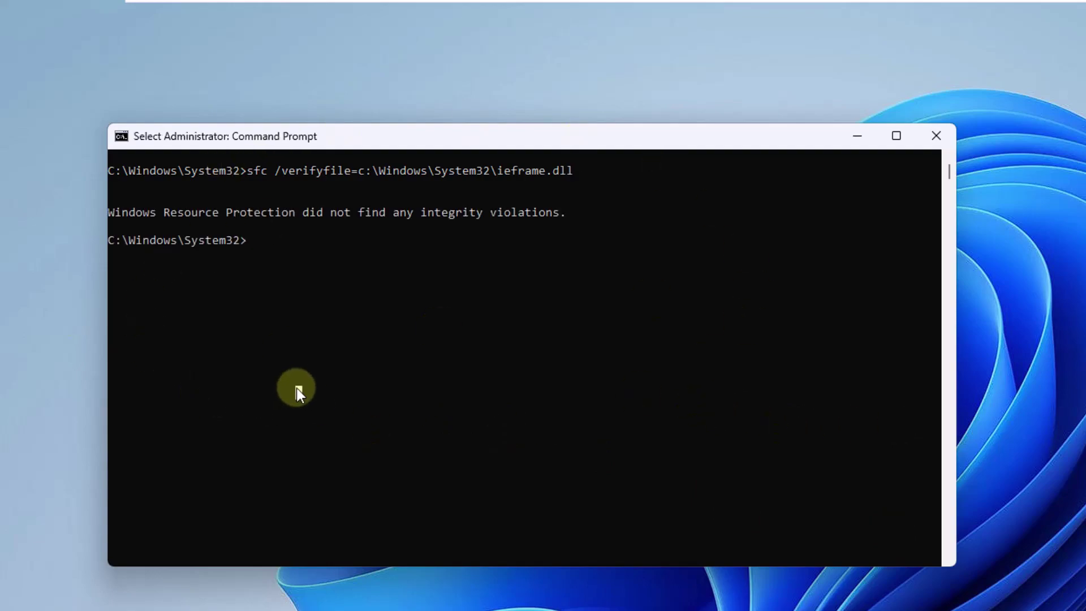
type("cls")
key("Return")
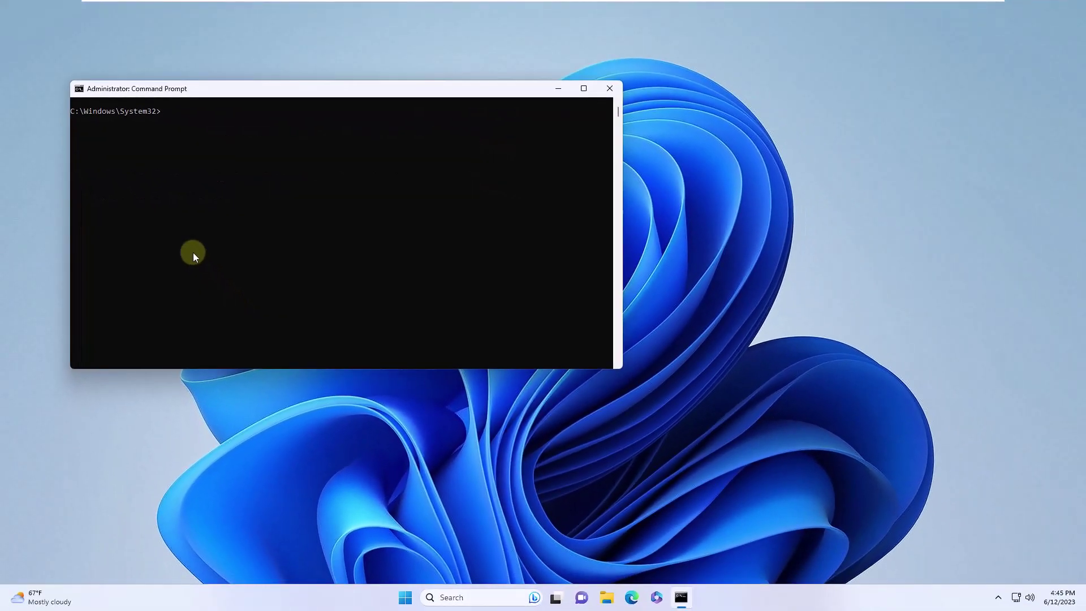
- Exit Command Prompt and search Start for 'security' to find Windows Security
type("exit")
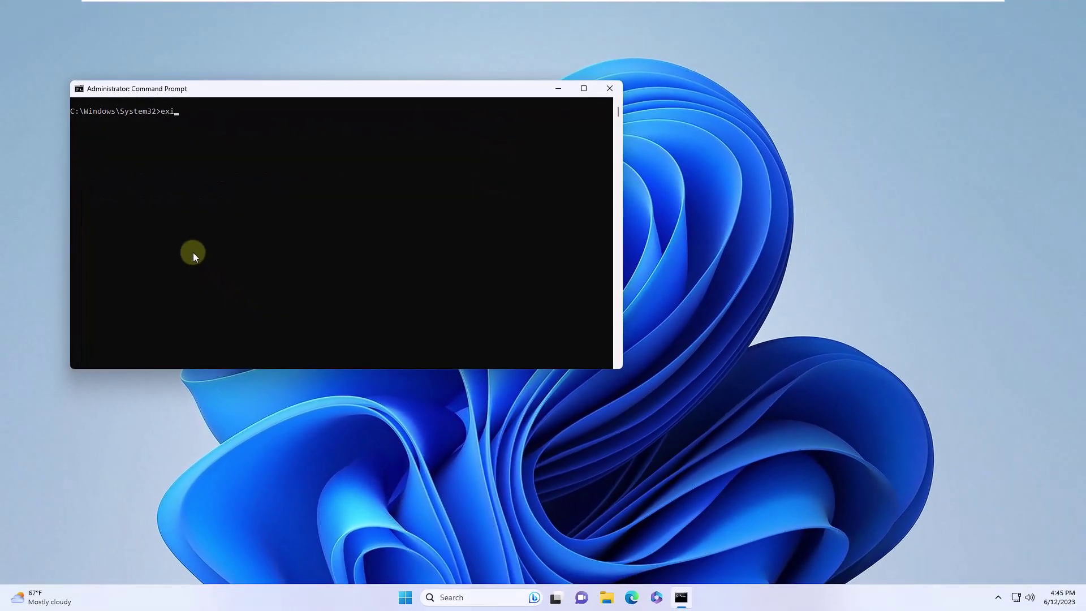
key("Return")
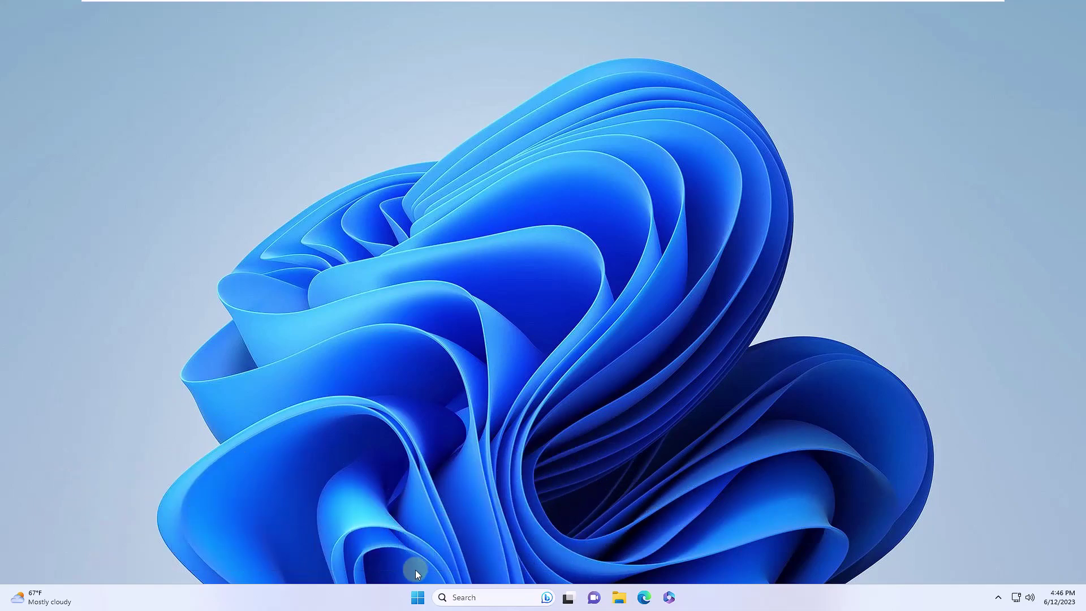
left_click(418, 598)
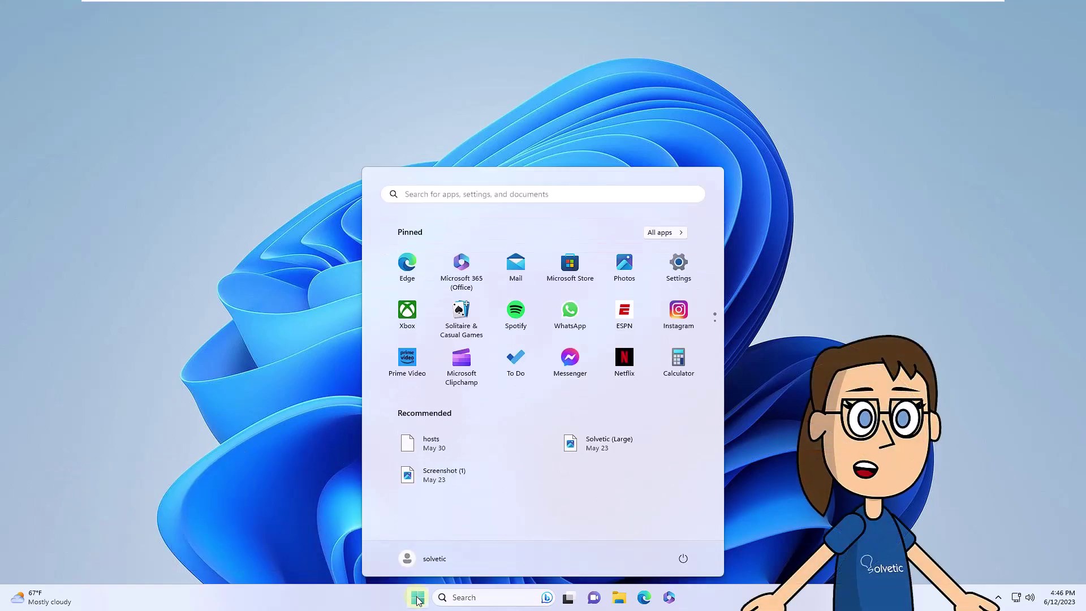
type("security")
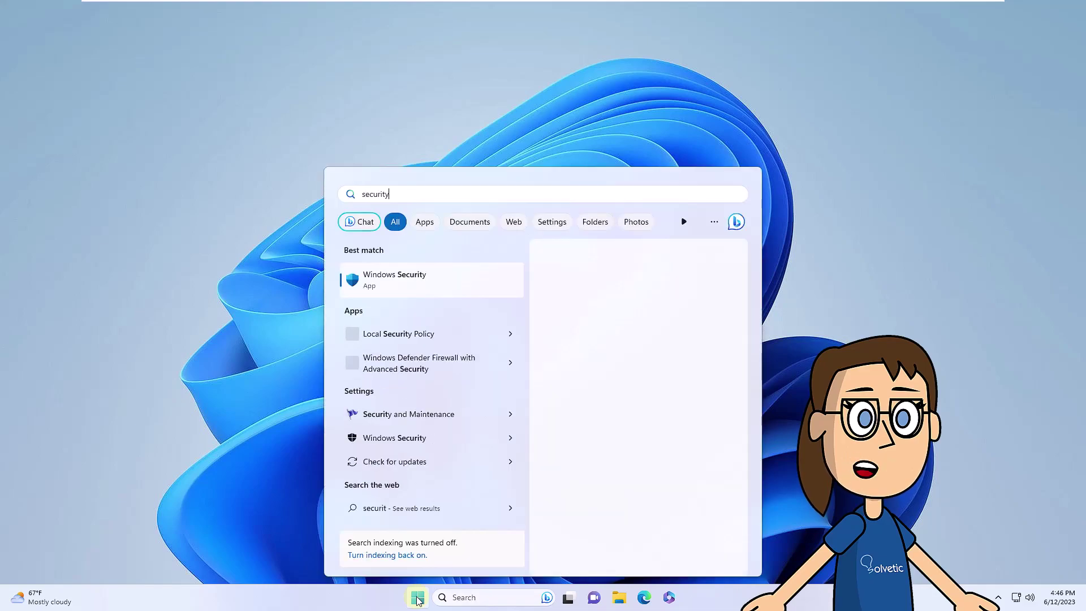
- Run a Quick scan from Virus & threat protection's Scan options in Windows Security
left_click(394, 278)
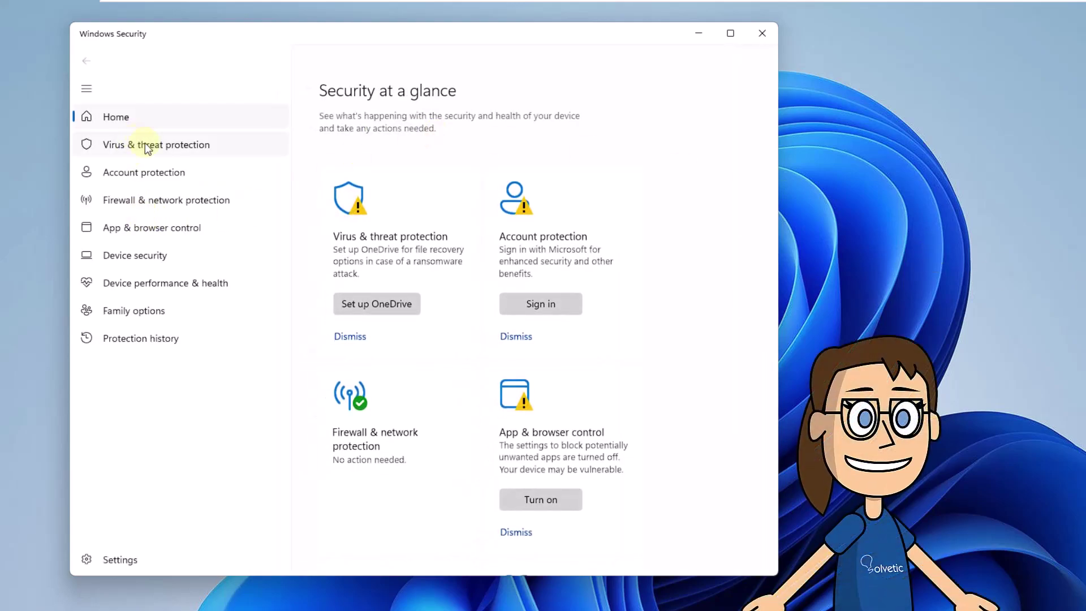
left_click(145, 144)
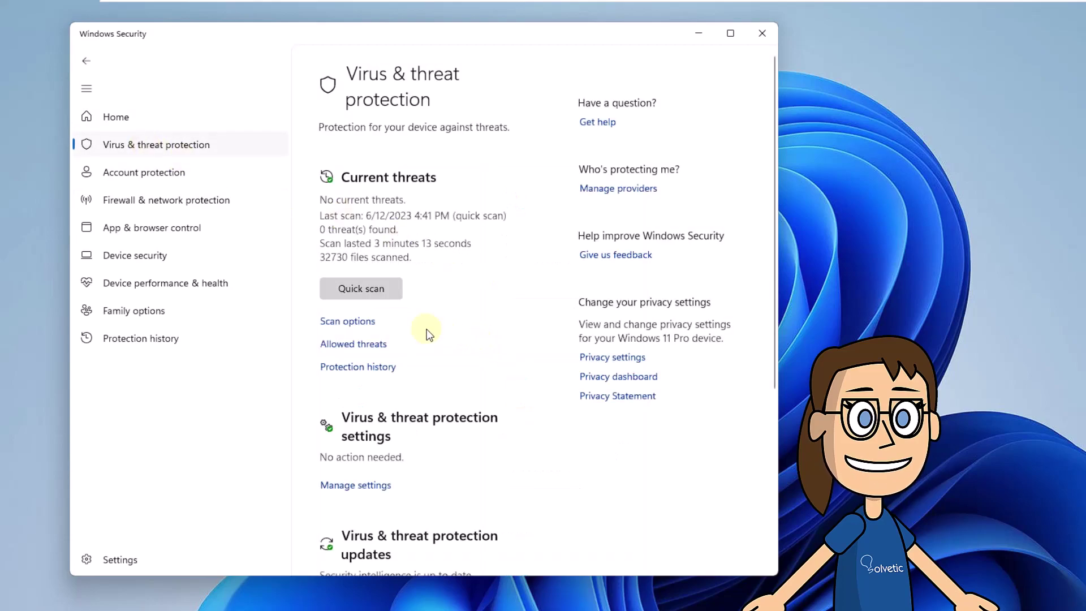
left_click(334, 322)
scroll(396, 316, "down", 3)
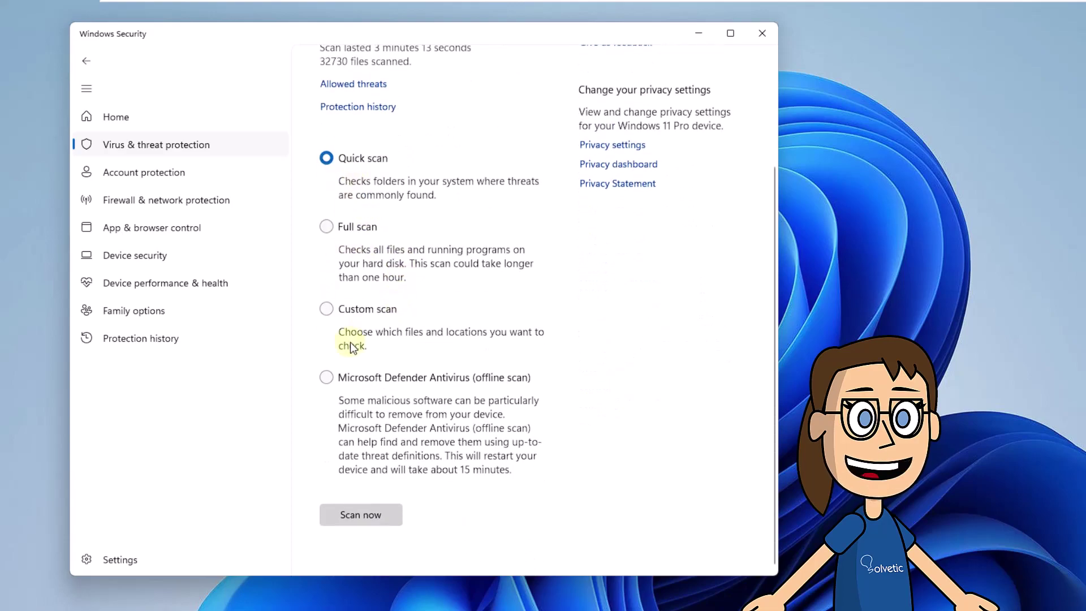
left_click(378, 514)
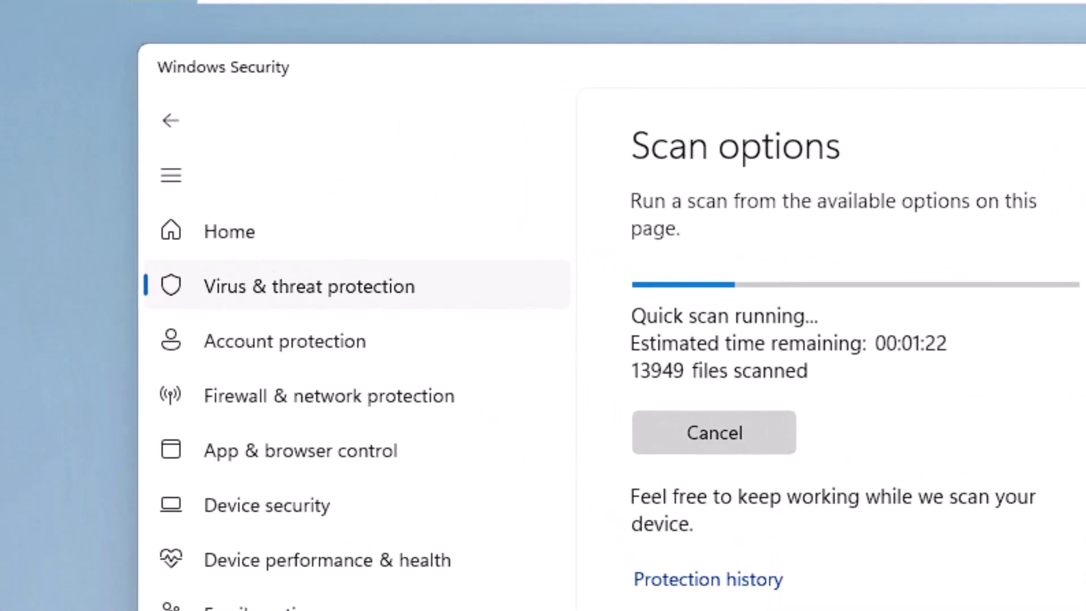
- Dismiss the stray Start search, let the scan finish with 0 threats in 14982 files, then close Windows Security
key("super")
type("true")
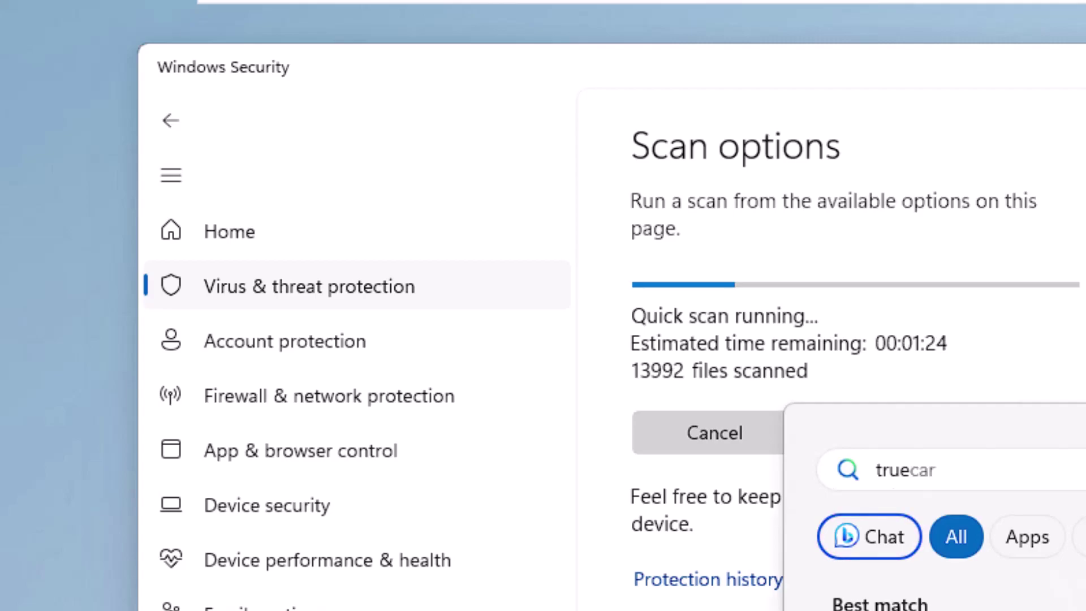
key("BackSpace")
key("BackSpace")
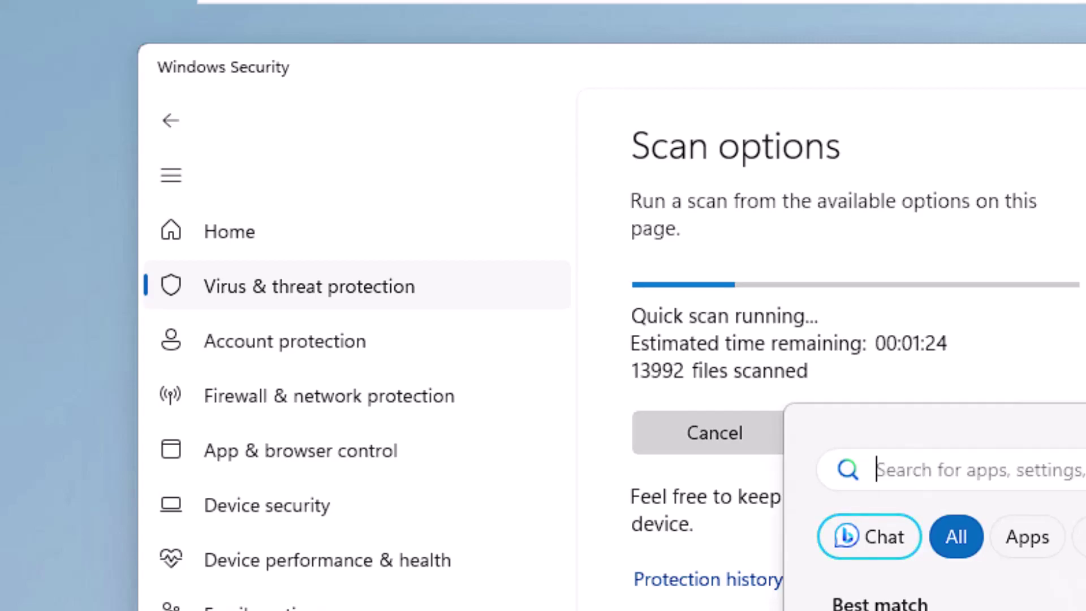
key("Escape")
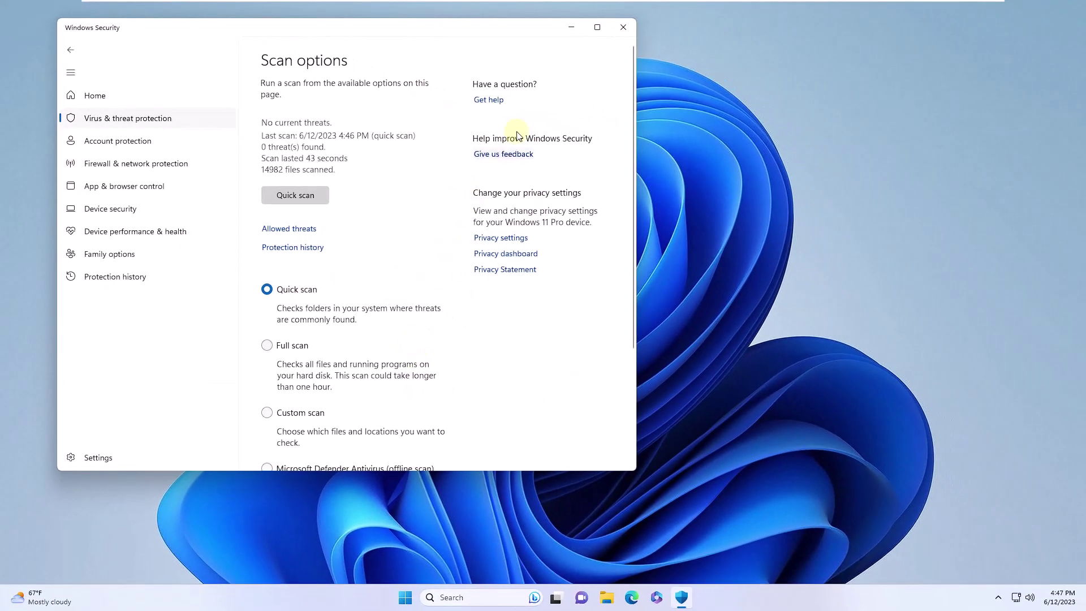
left_click(624, 27)
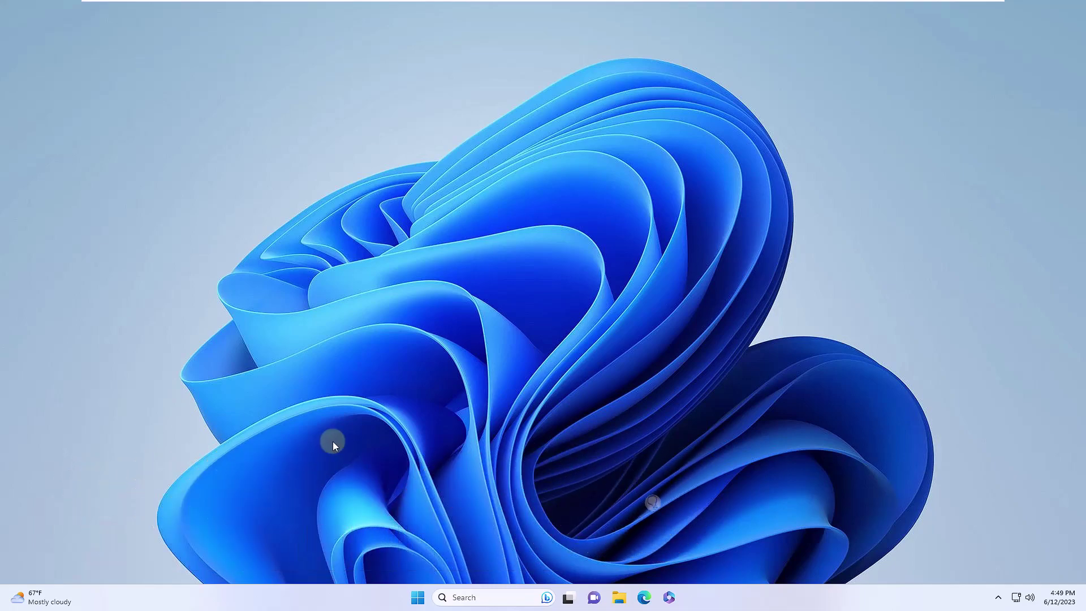
- Open View reliability history, enlarge the window, and view technical details of the 6/6/2023 critical event
left_click(417, 597)
type("reliab")
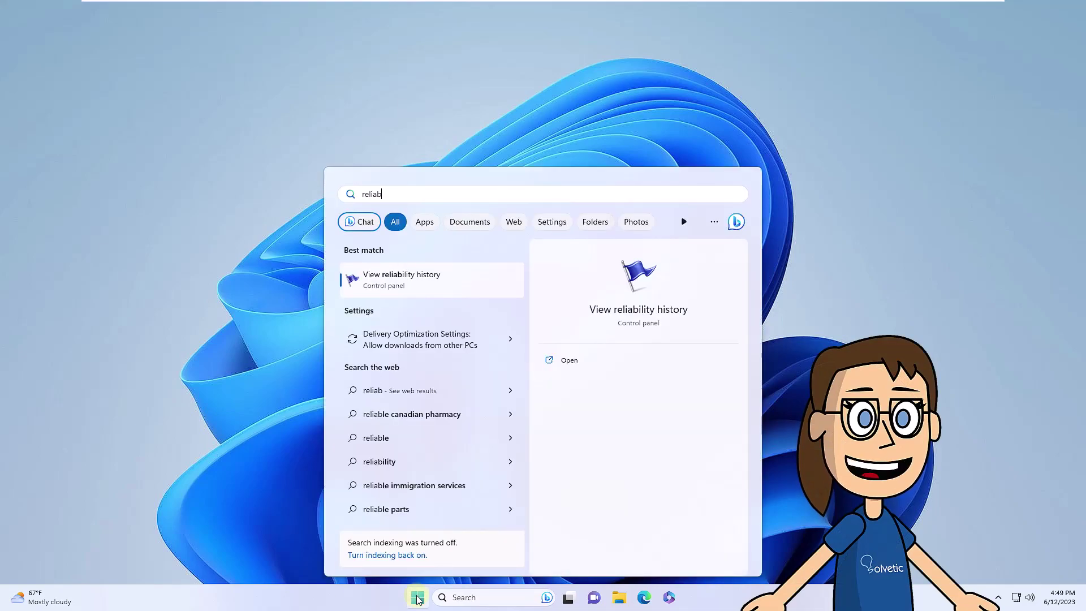
type("i")
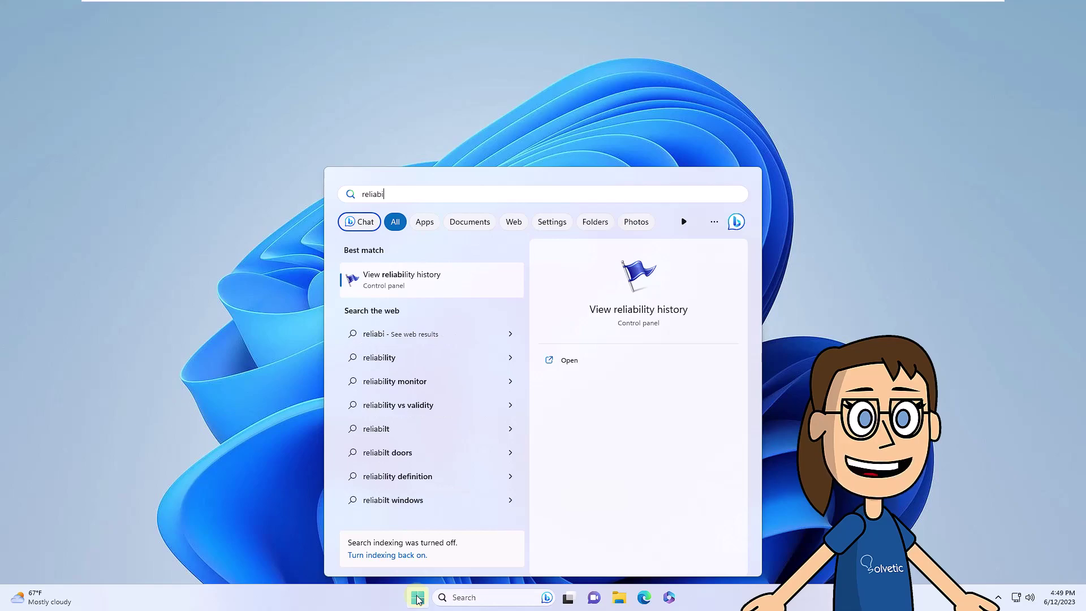
type("lity")
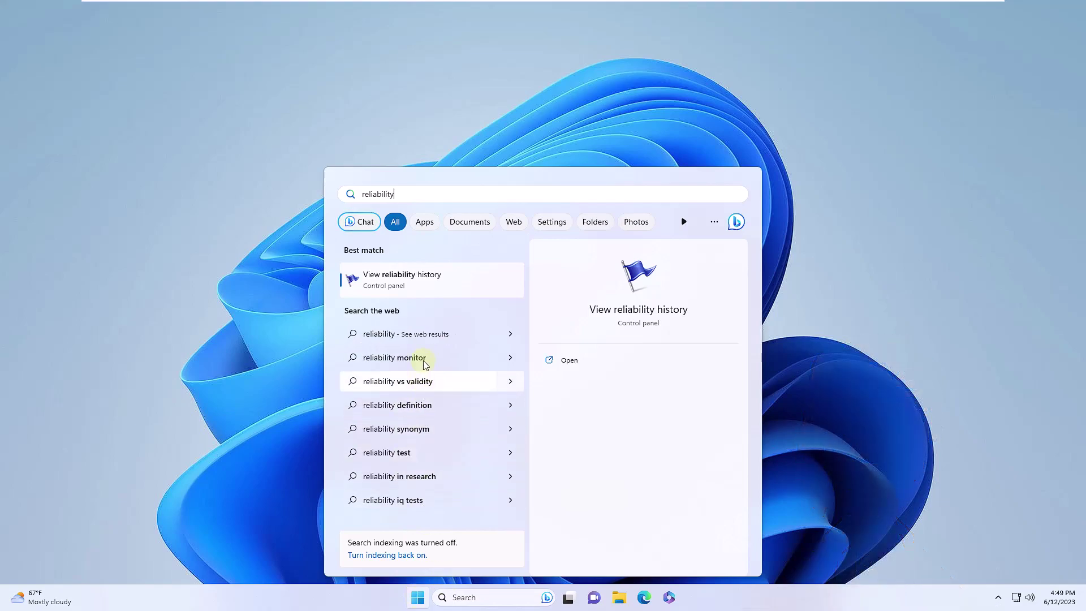
left_click(434, 283)
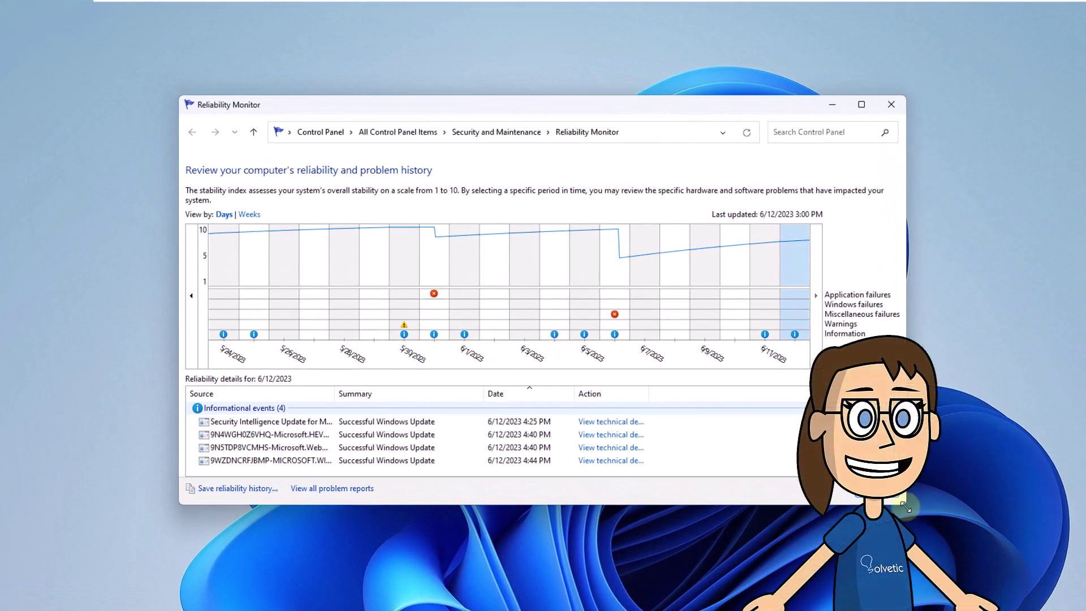
left_click_drag(931, 525, 1007, 603)
left_click_drag(650, 104, 601, 85)
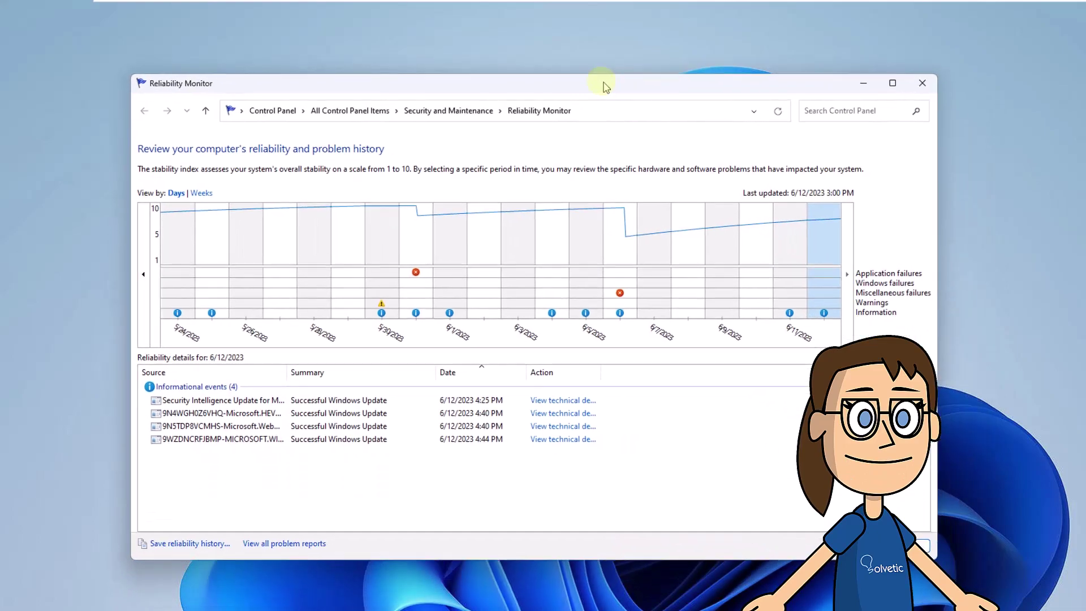
left_click(621, 292)
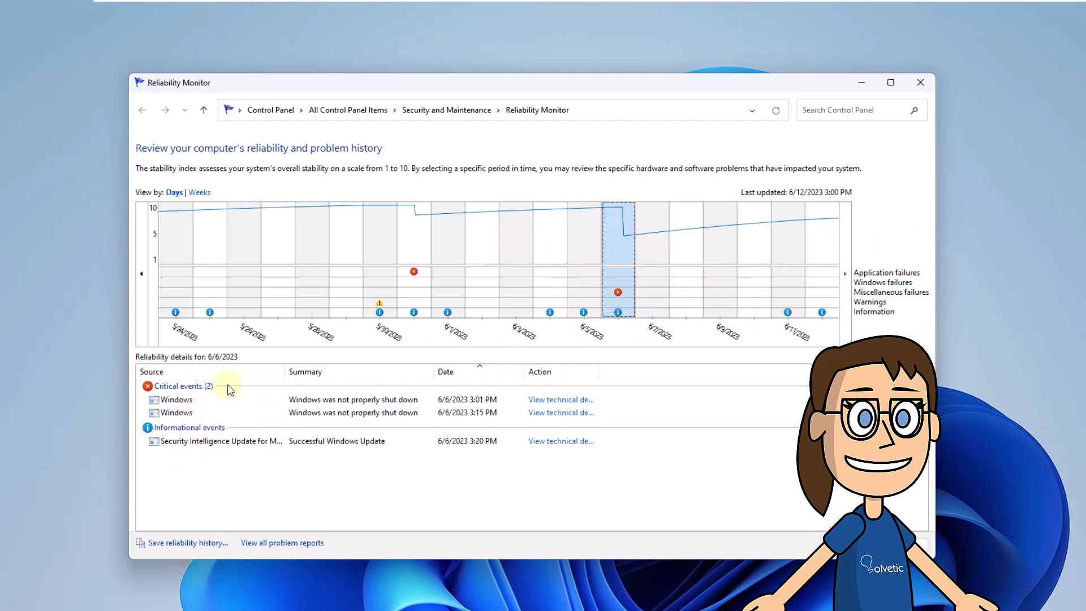
left_click(571, 399)
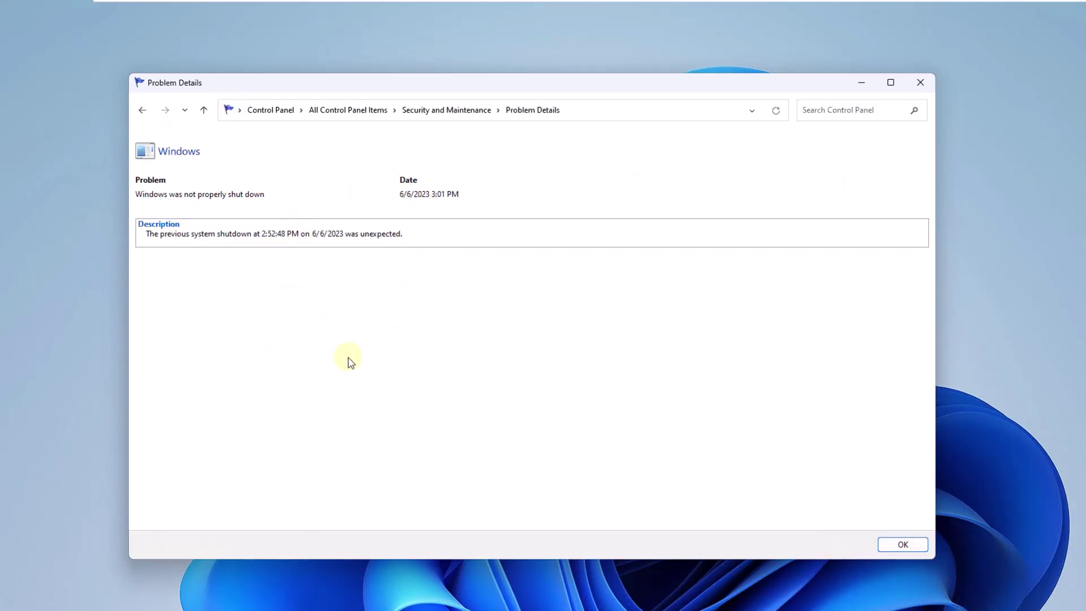
- Go back from Problem Details to the reliability history with Alt+Left, then close Reliability Monitor
key("alt+Left")
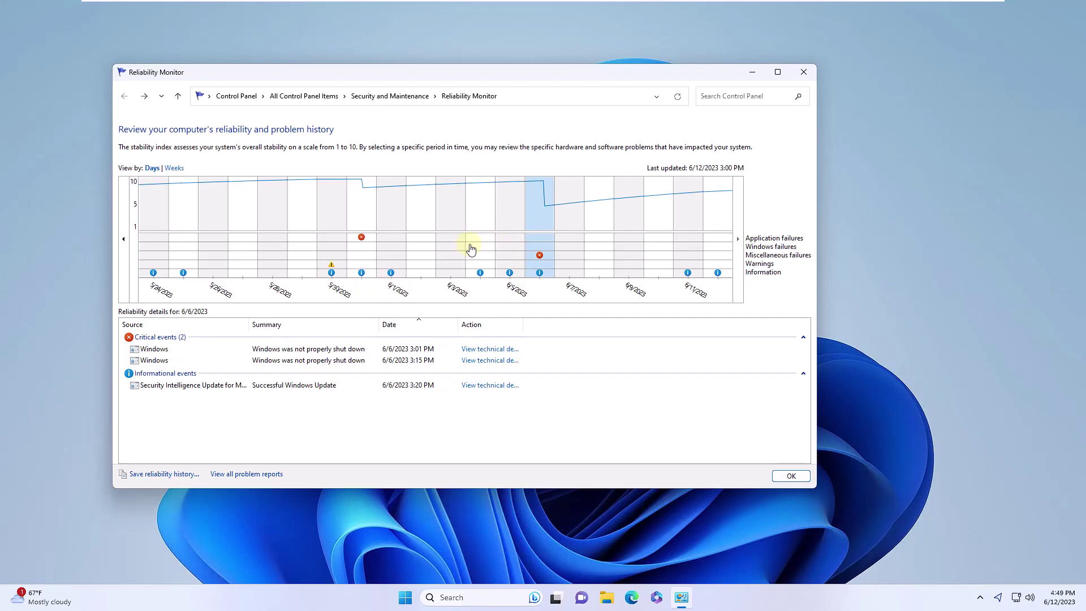
left_click(810, 78)
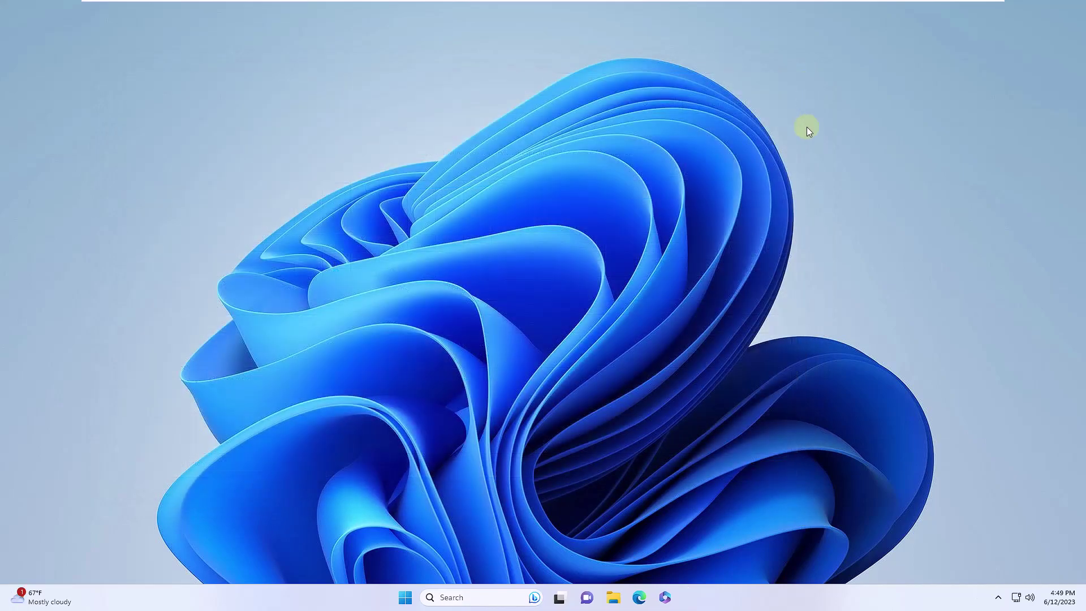